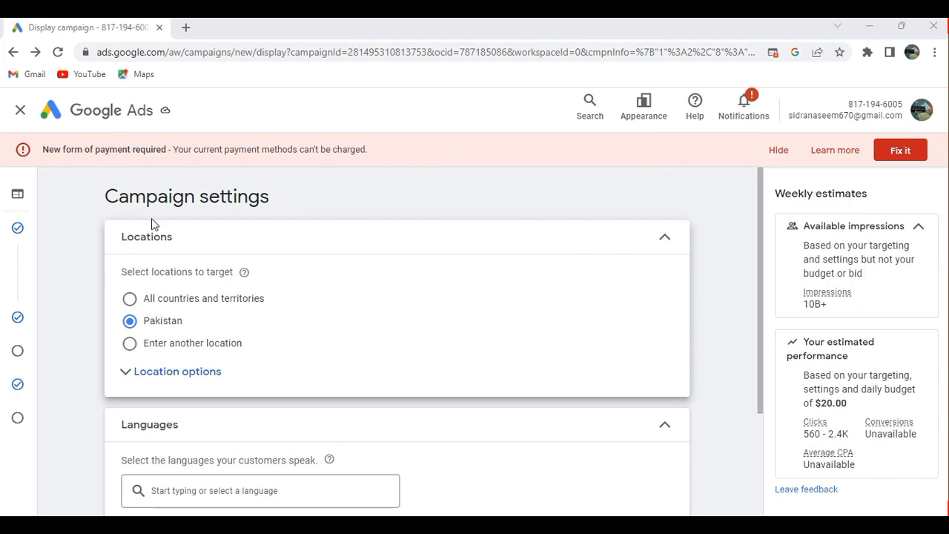
# Go to the campaign's targeting settings and open Audience Manager from the Audience Segments section
pyautogui.moveTo(4, 305)
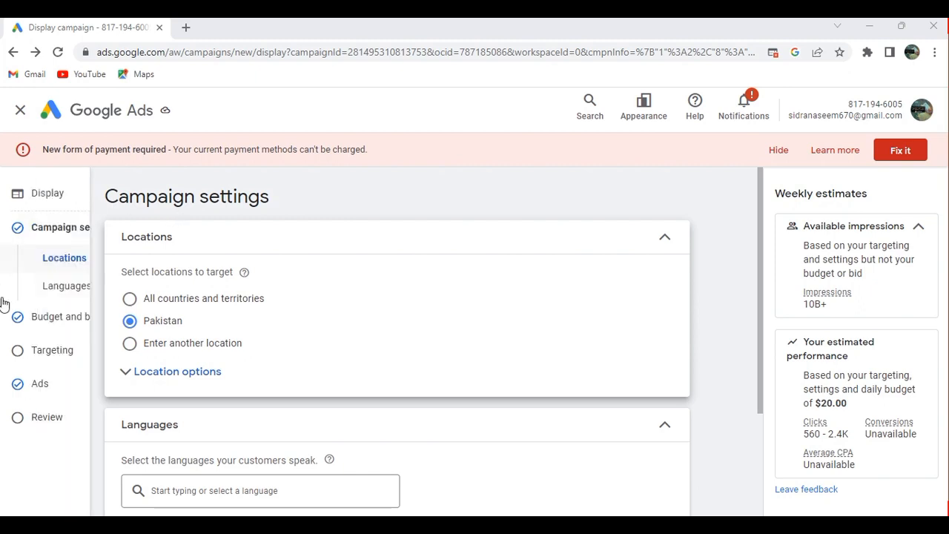
pyautogui.click(59, 354)
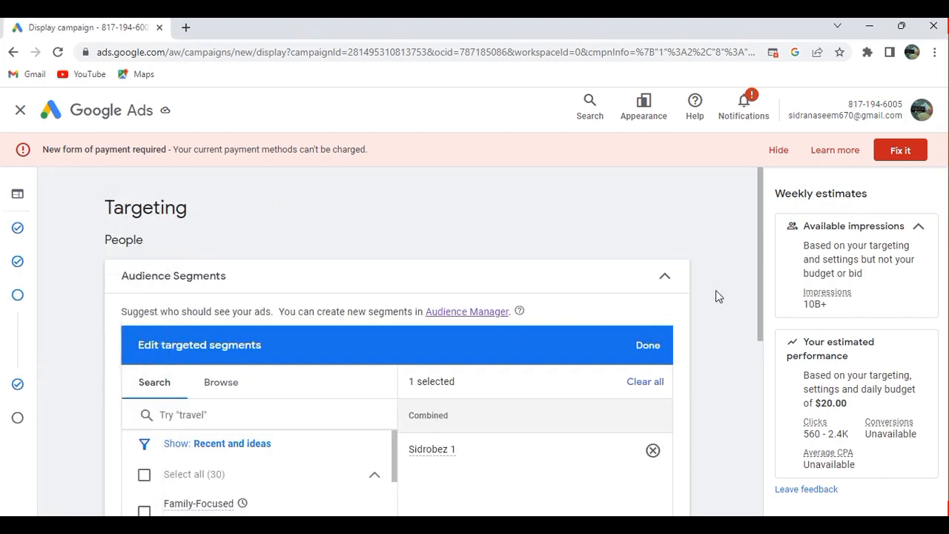
pyautogui.scroll(-2, 715, 290)
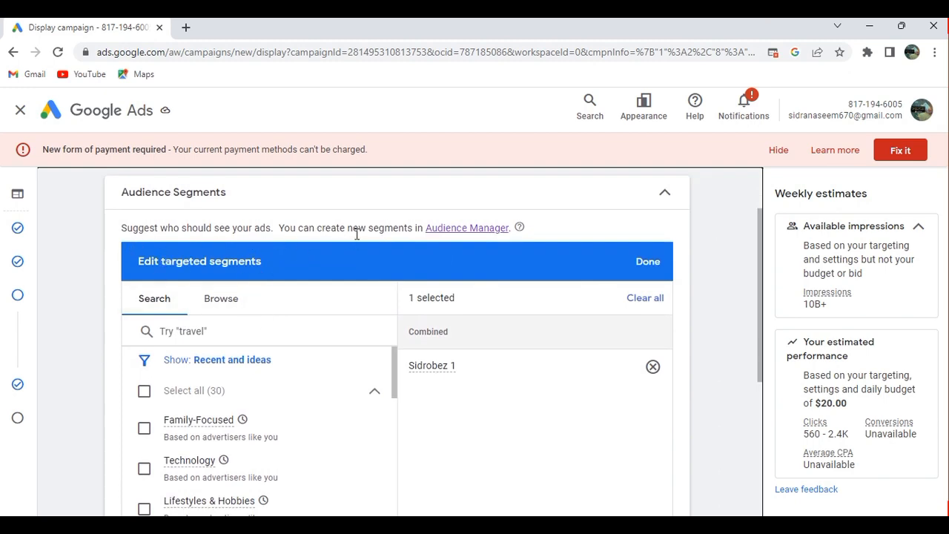
pyautogui.click(450, 230)
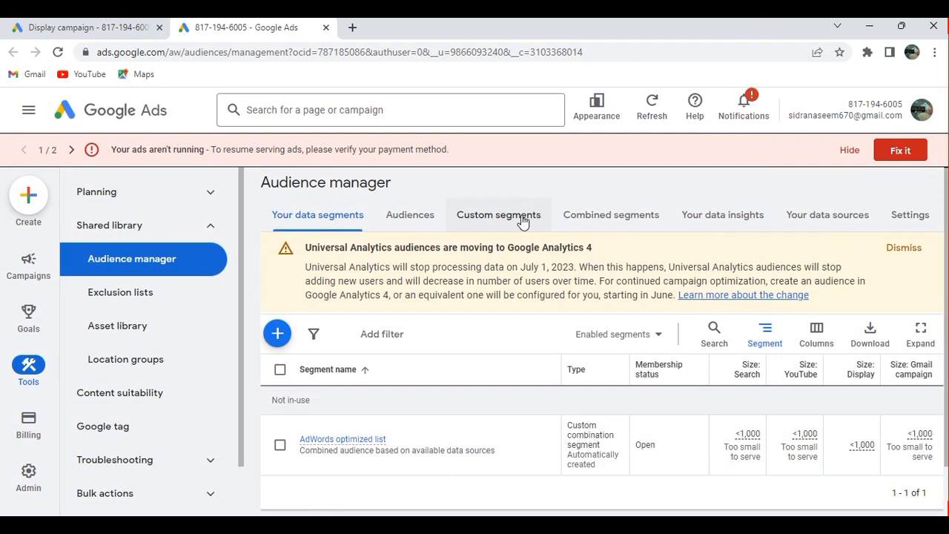
# Start a new combined audience segment in Audience Manager and name it "Sidrobez 2"
pyautogui.click(593, 215)
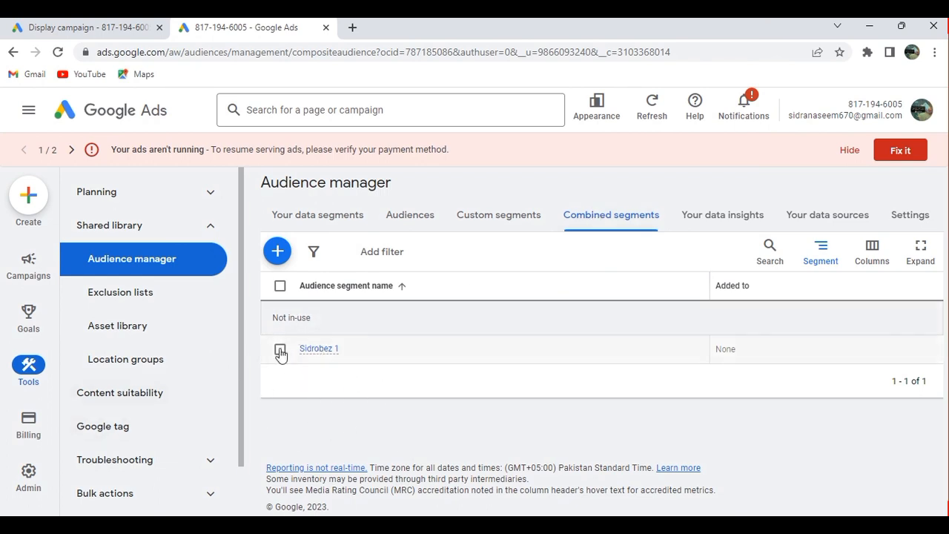
pyautogui.click(280, 254)
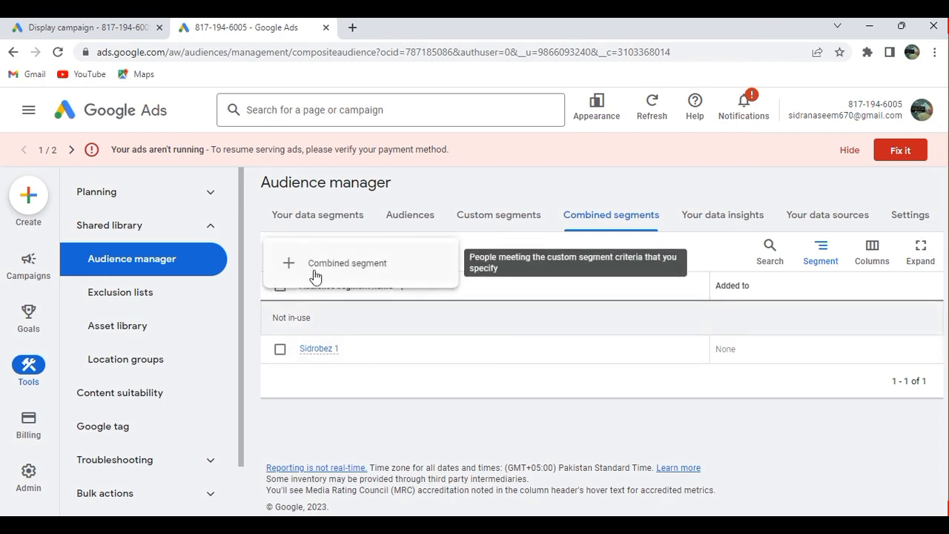
pyautogui.click(314, 273)
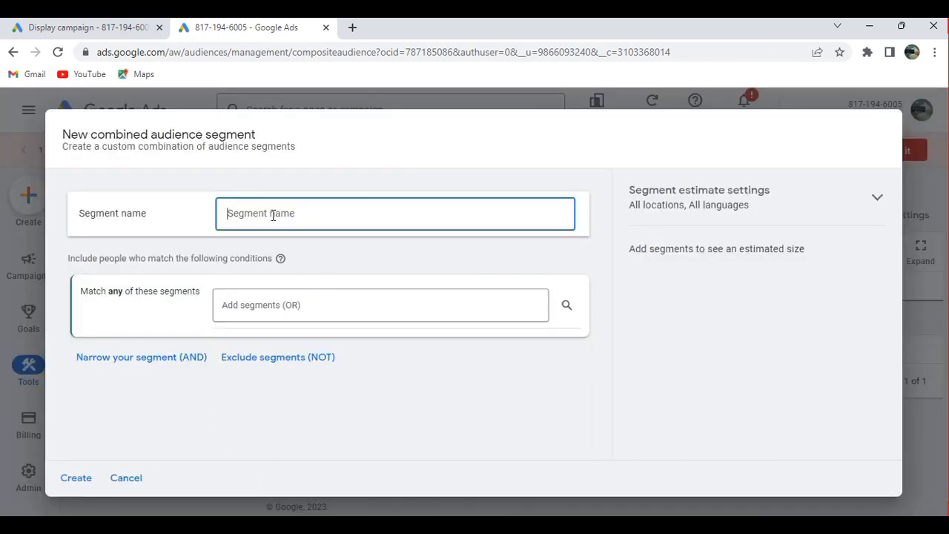
pyautogui.write('Sidrobez 2')
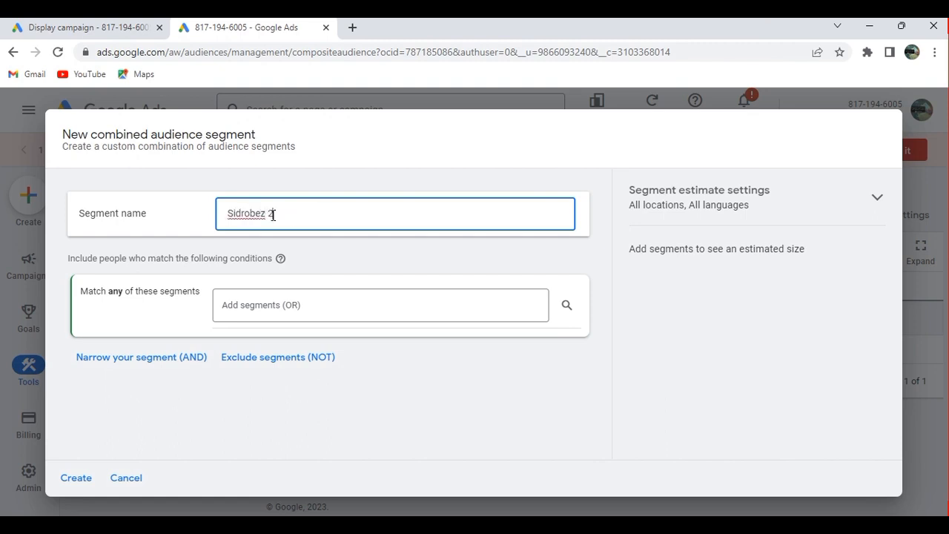
# Add the Marital Status demographics Single, In a Relationship and Married to the combined segment's match-any condition
pyautogui.click(260, 314)
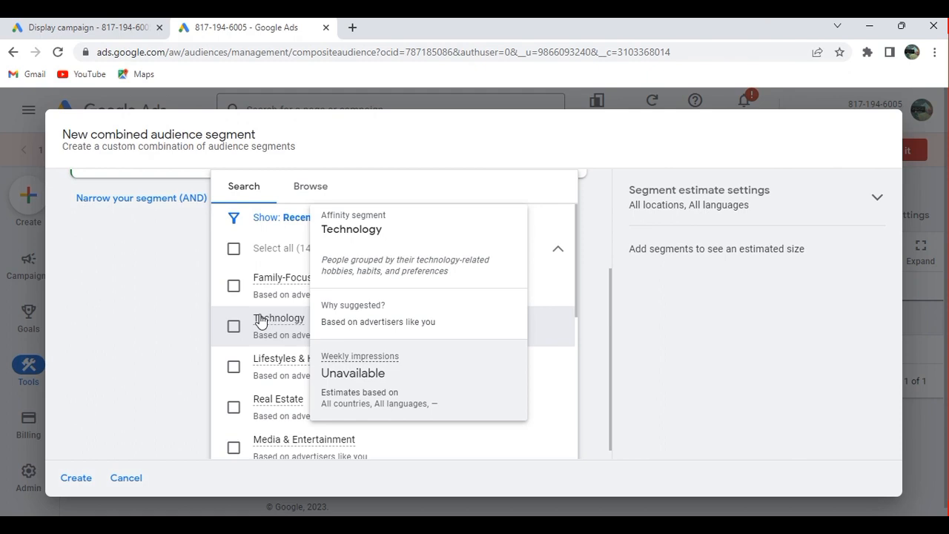
pyautogui.click(314, 189)
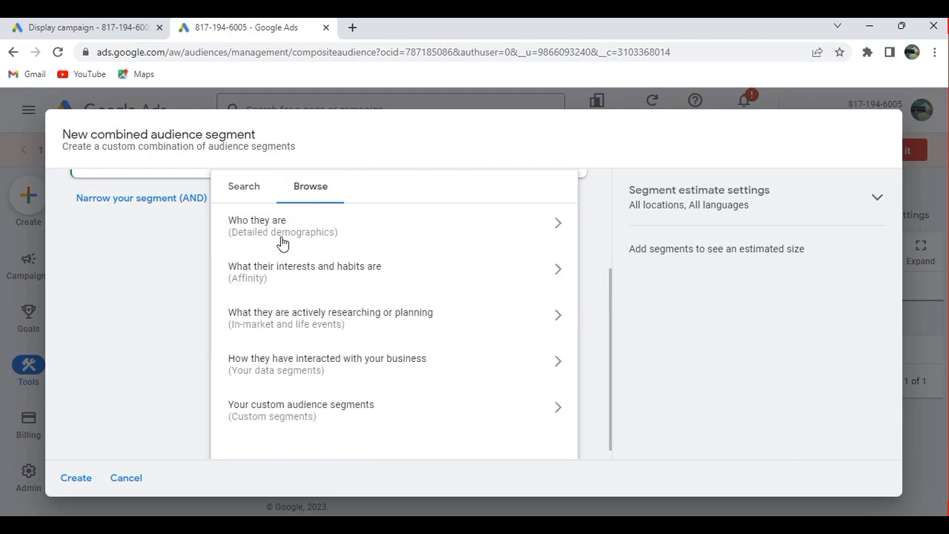
pyautogui.click(290, 230)
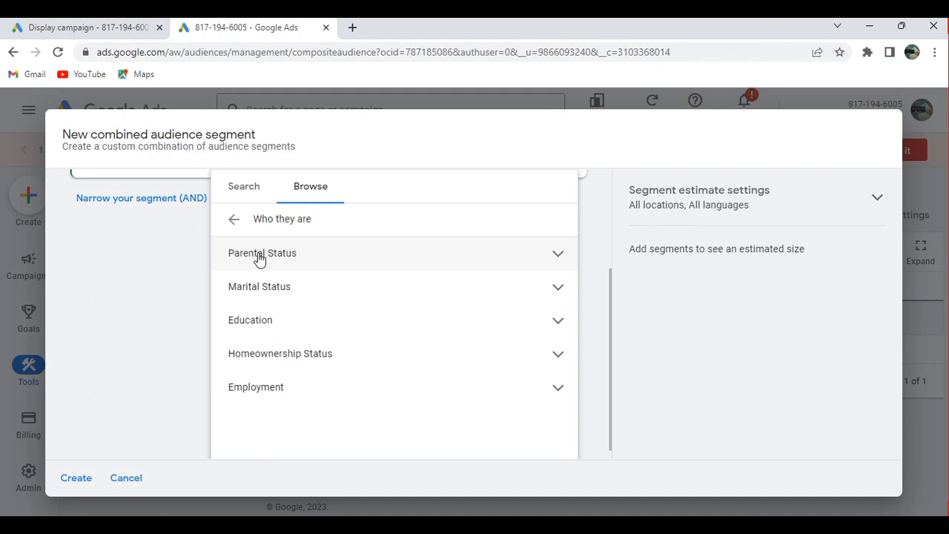
pyautogui.click(279, 261)
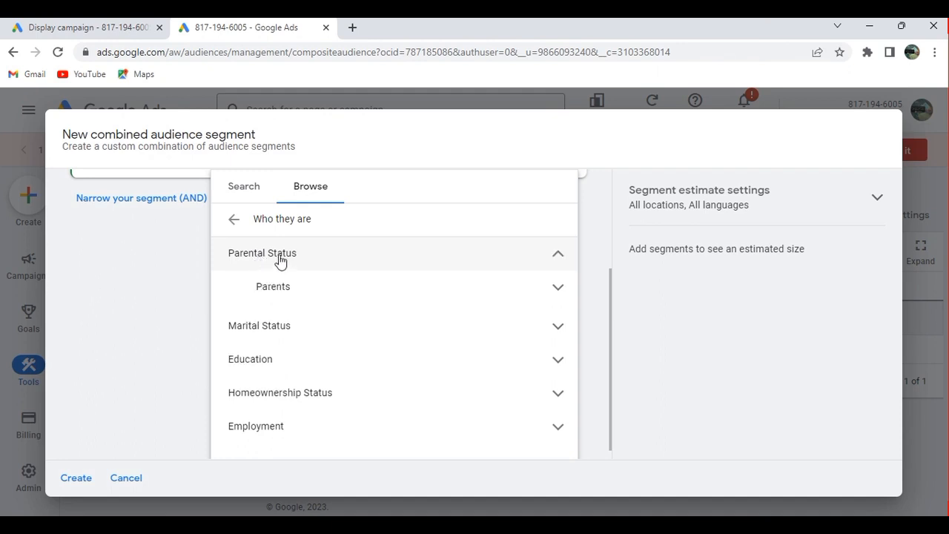
pyautogui.click(289, 333)
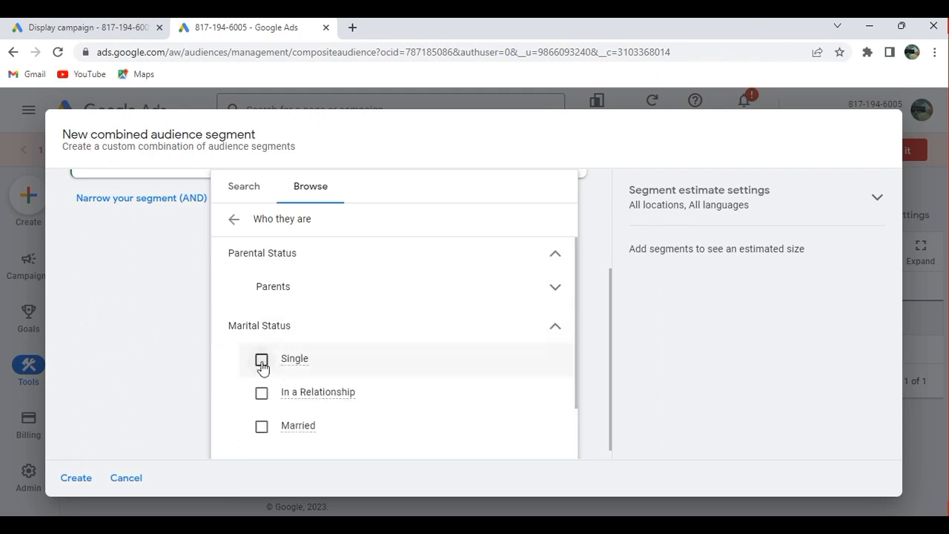
pyautogui.click(262, 359)
pyautogui.click(262, 393)
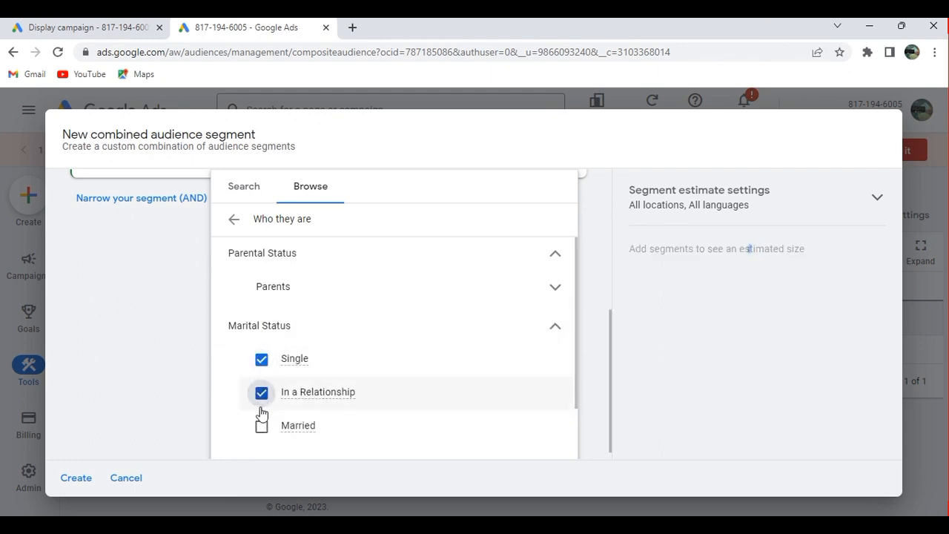
pyautogui.click(261, 426)
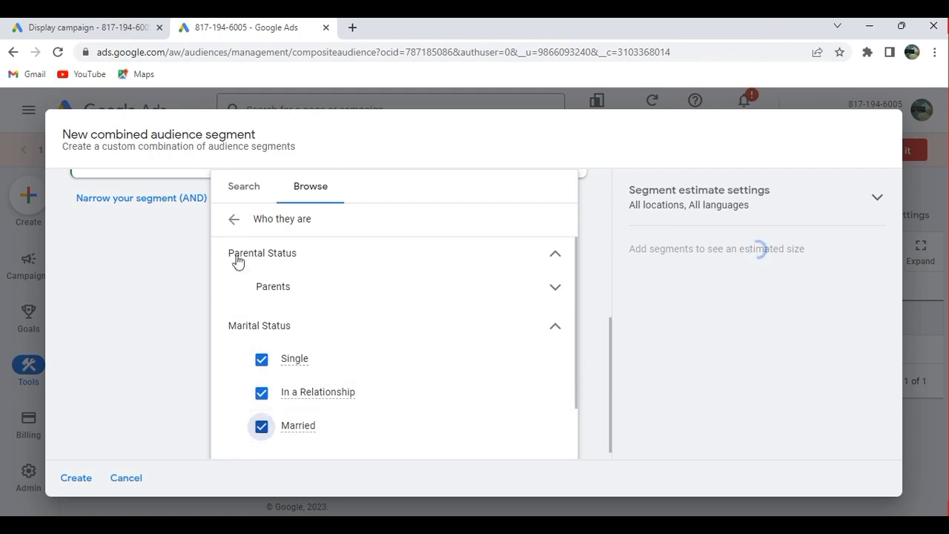
pyautogui.click(234, 222)
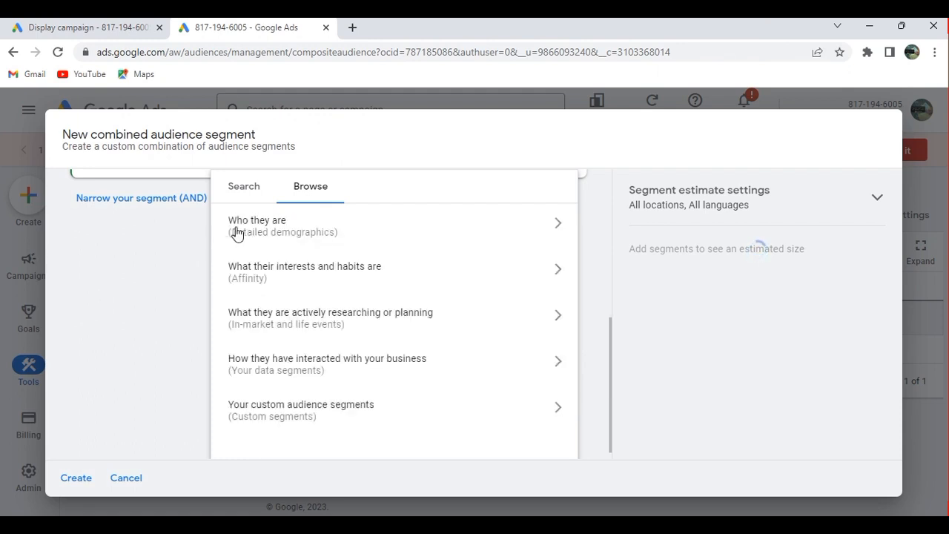
# Add the affinity segments Beauty & Wellness and Lifestyles & Hobbies to the match-any condition
pyautogui.doubleClick(250, 269)
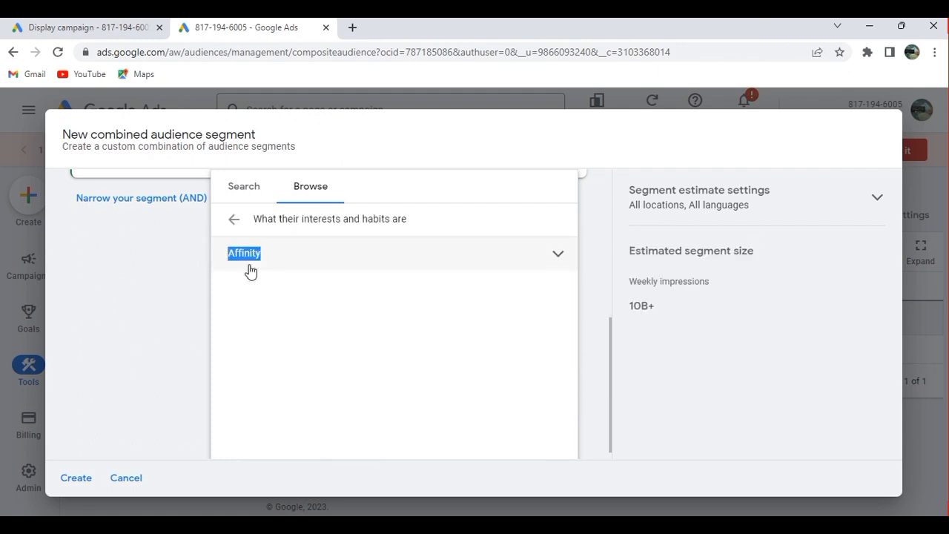
pyautogui.click(232, 223)
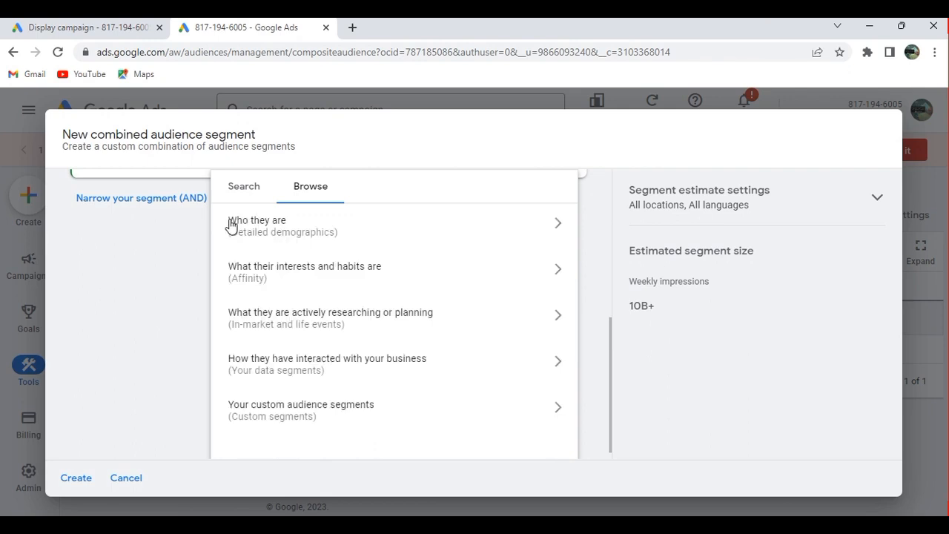
pyautogui.click(249, 273)
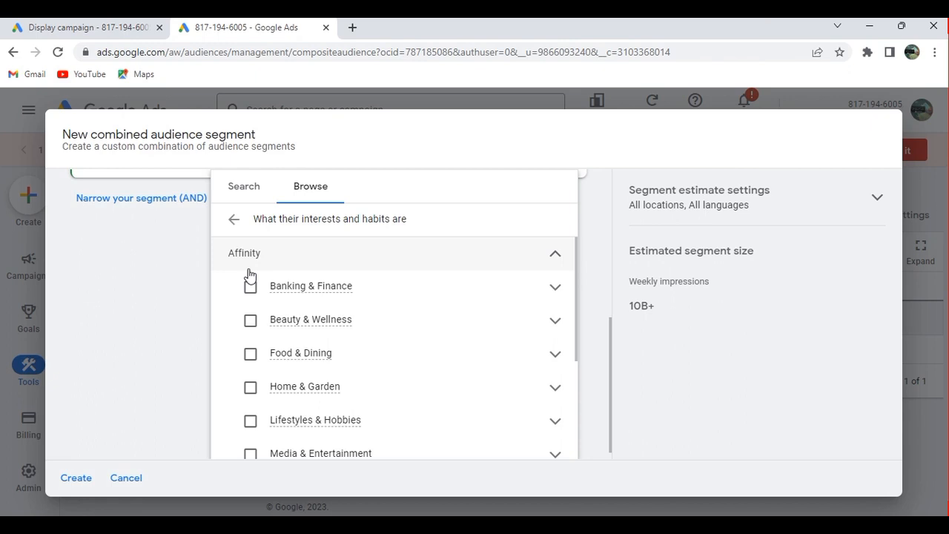
pyautogui.click(251, 326)
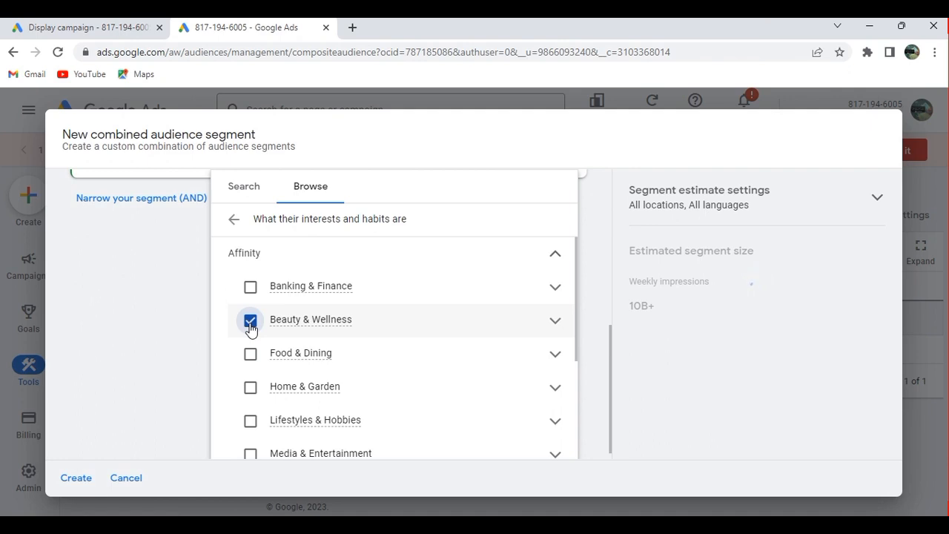
pyautogui.click(250, 420)
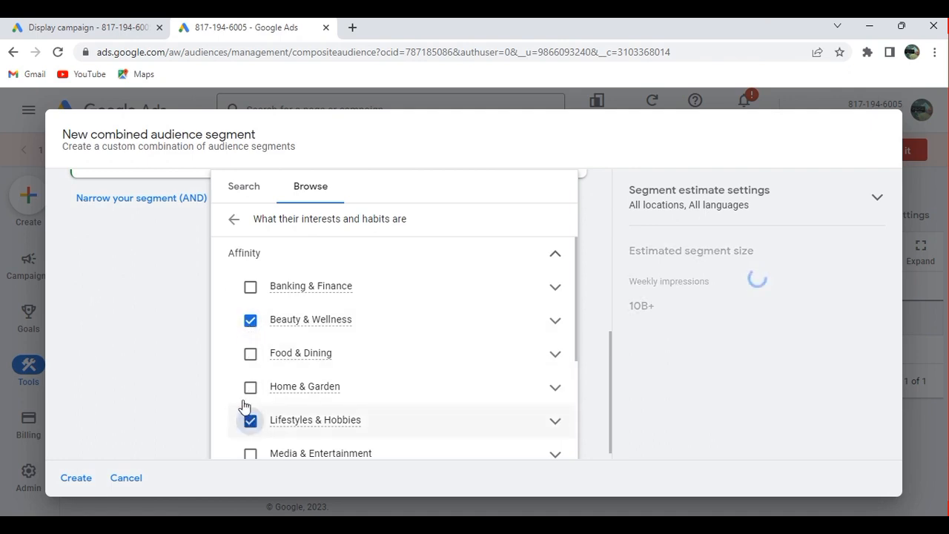
pyautogui.click(233, 222)
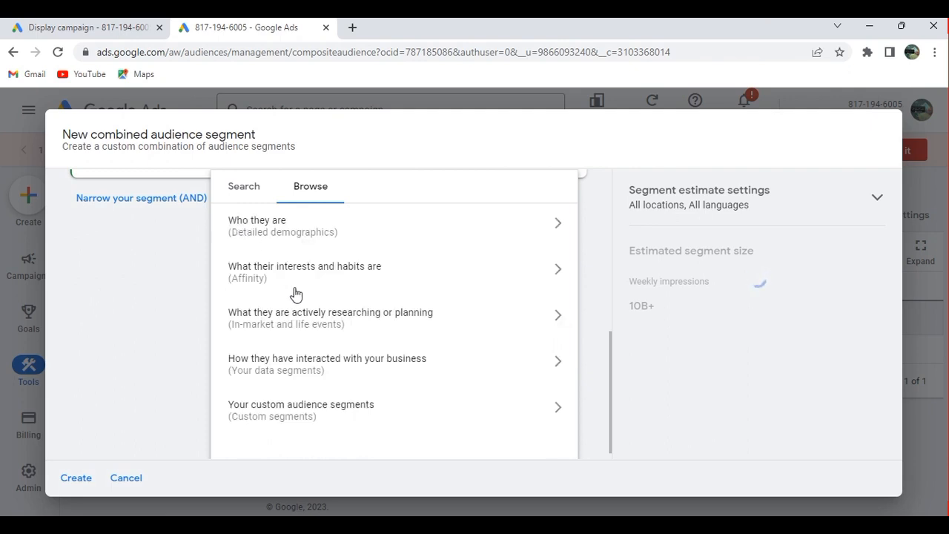
# Add the in-market segments Apparel & Accessories and Business & Industrial Products to the match-any condition
pyautogui.click(309, 330)
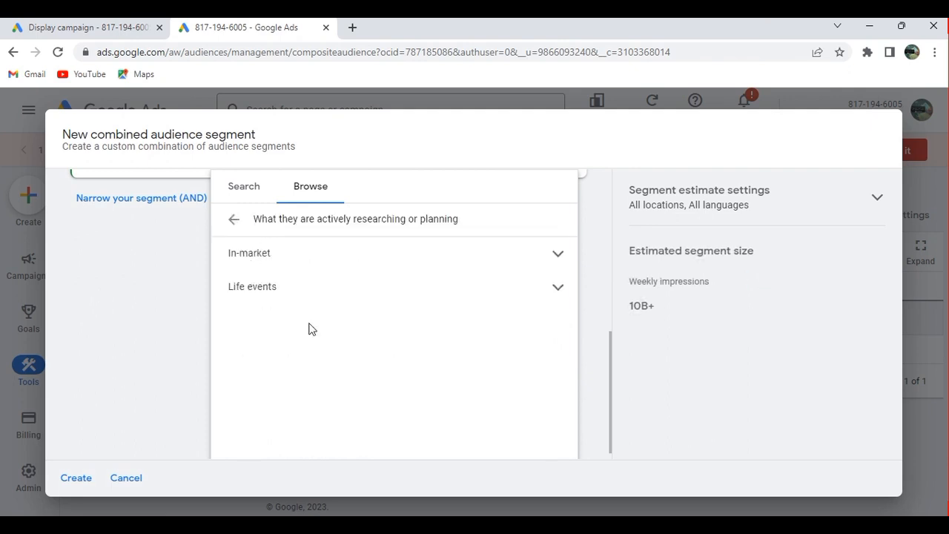
pyautogui.click(270, 256)
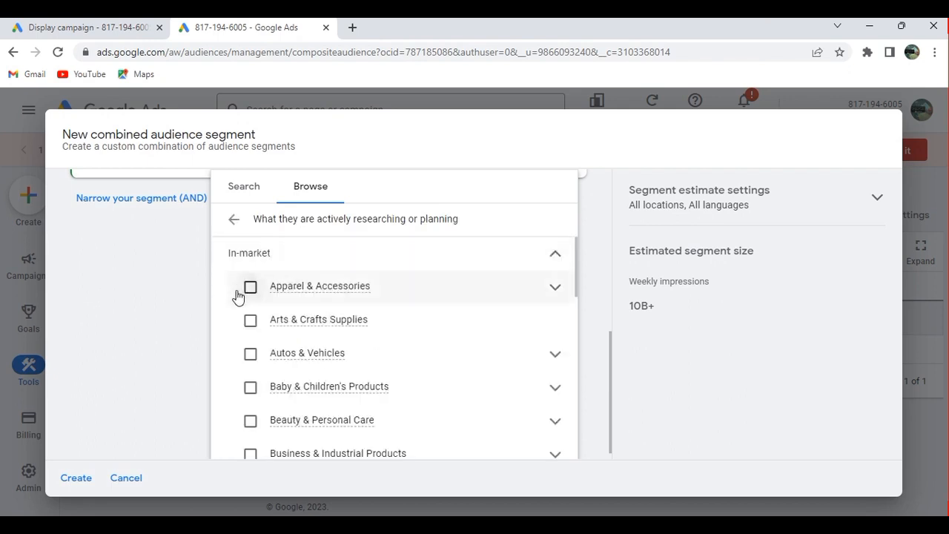
pyautogui.click(250, 288)
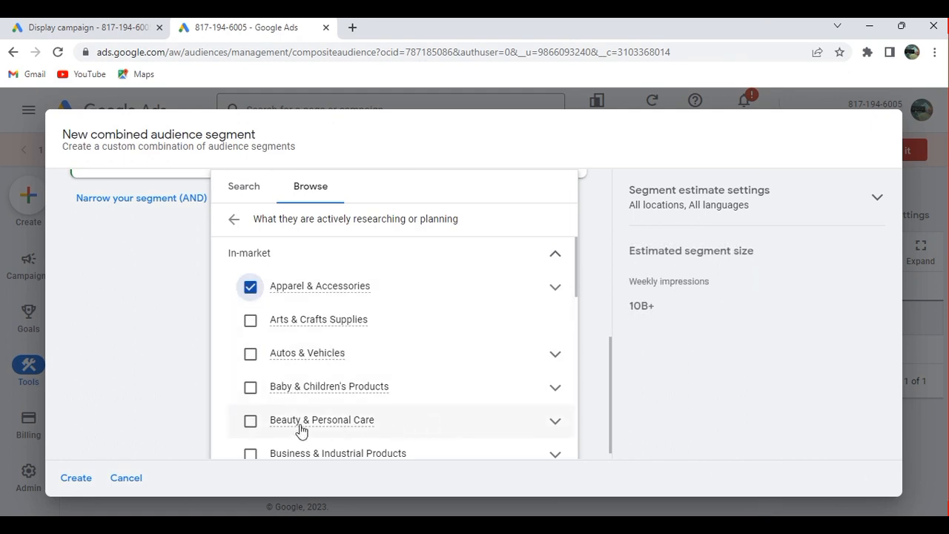
pyautogui.click(251, 454)
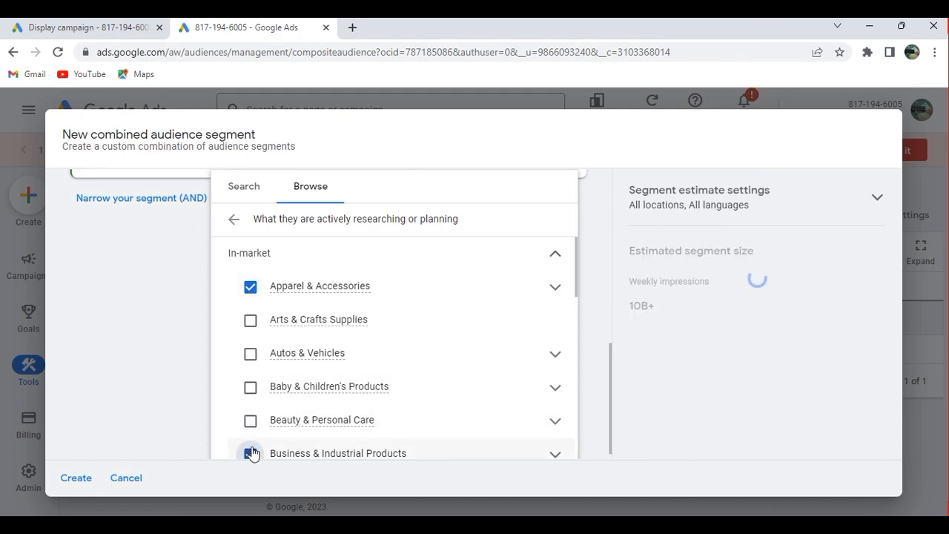
pyautogui.click(233, 219)
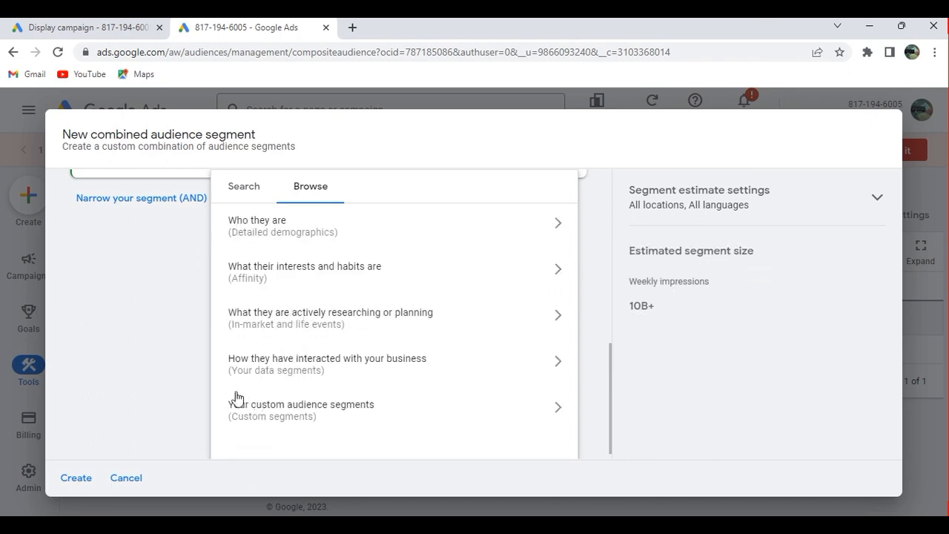
# Add the suggested Family-Focused affinity segment and create the combined segment
pyautogui.click(309, 371)
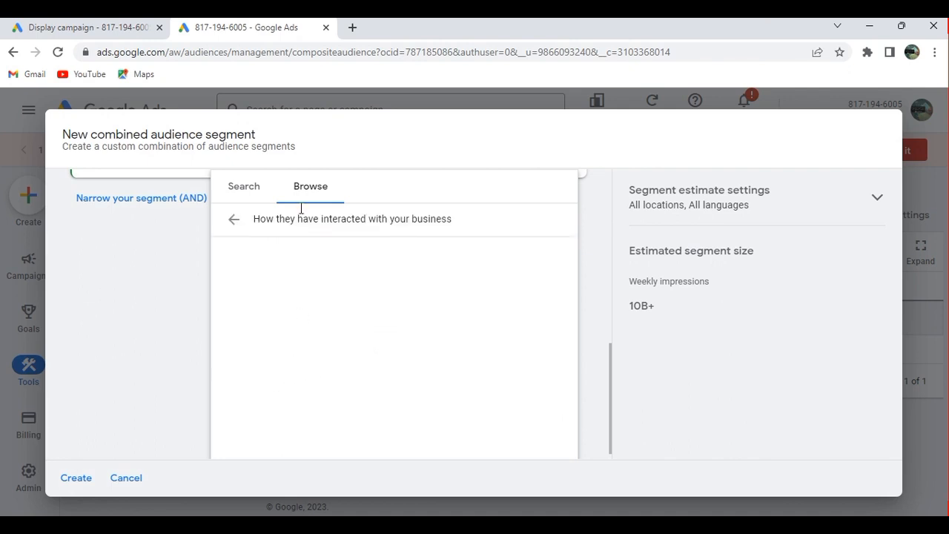
pyautogui.click(232, 226)
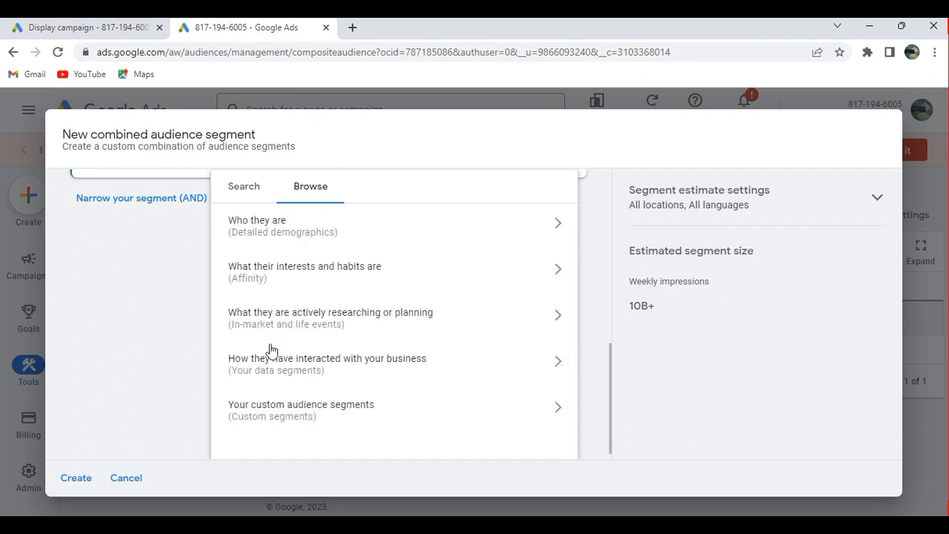
pyautogui.click(250, 190)
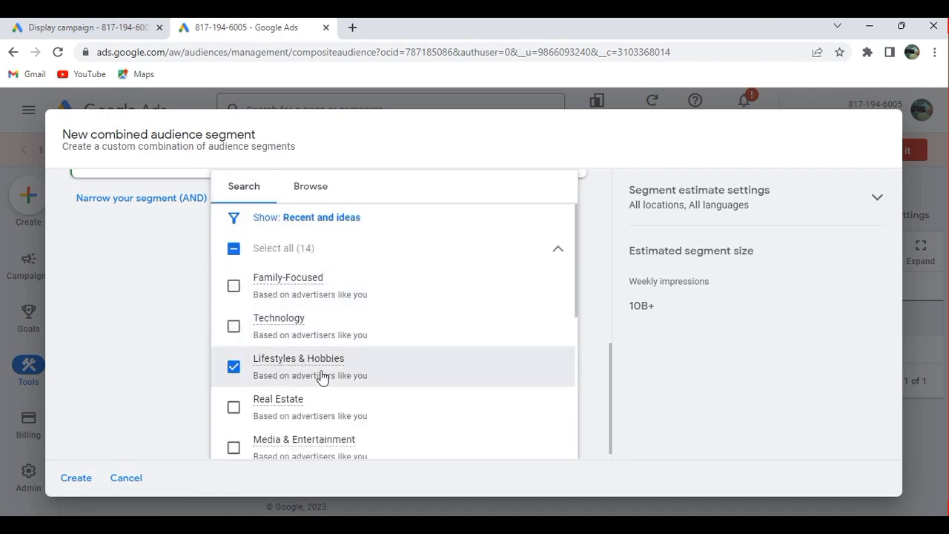
pyautogui.click(230, 289)
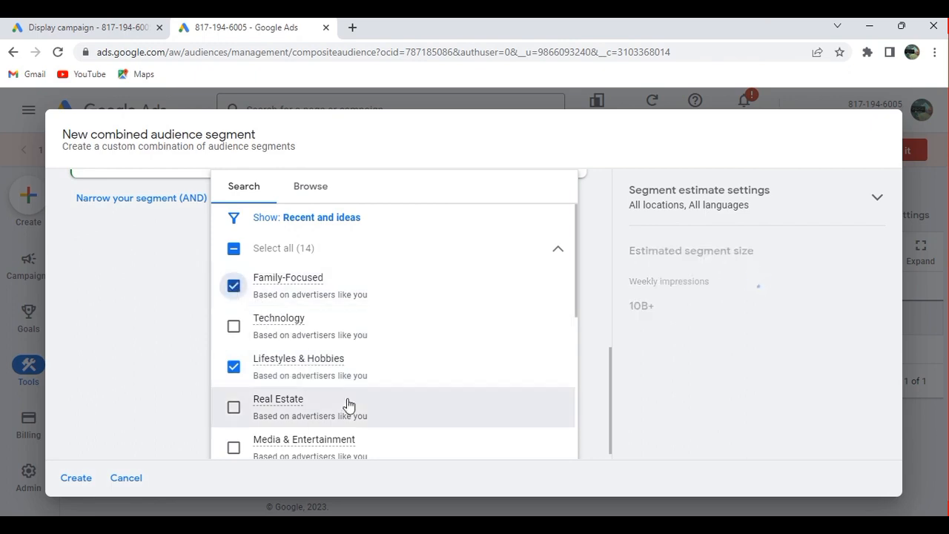
pyautogui.click(586, 346)
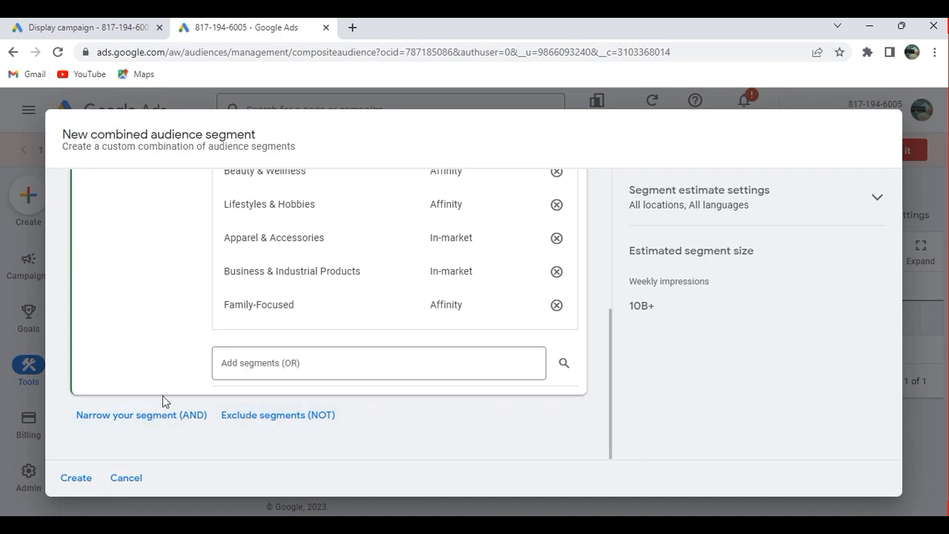
pyautogui.click(64, 482)
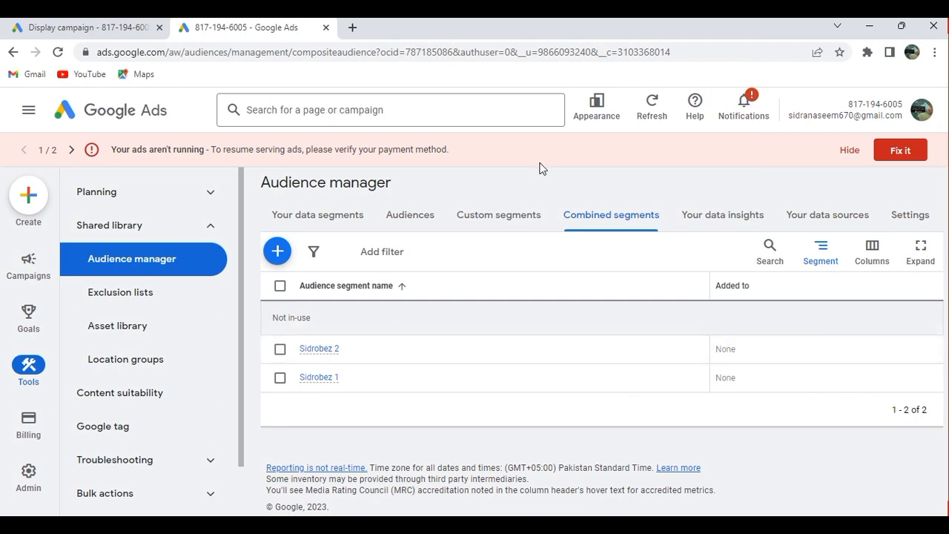
# Start a new custom segment in Audience Manager and name it "Sidrobez 3"
pyautogui.click(510, 220)
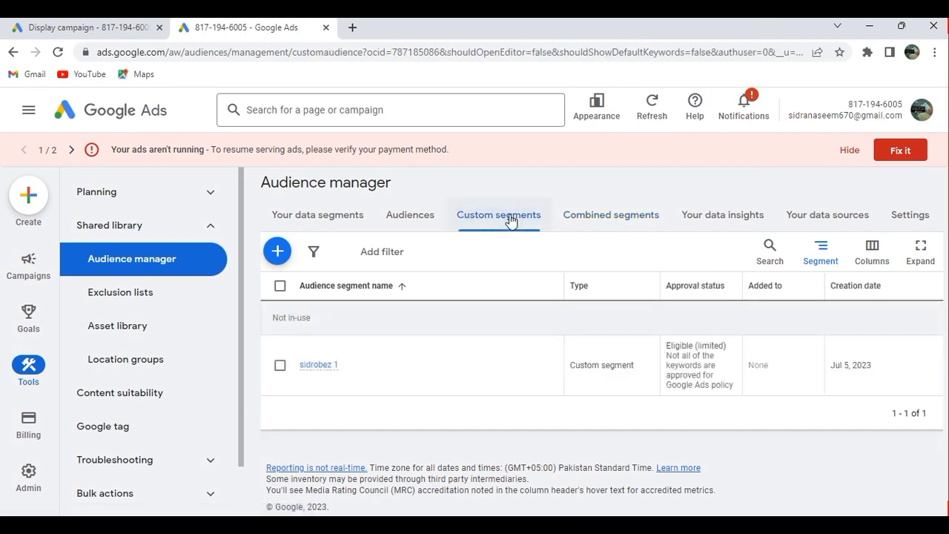
pyautogui.click(277, 252)
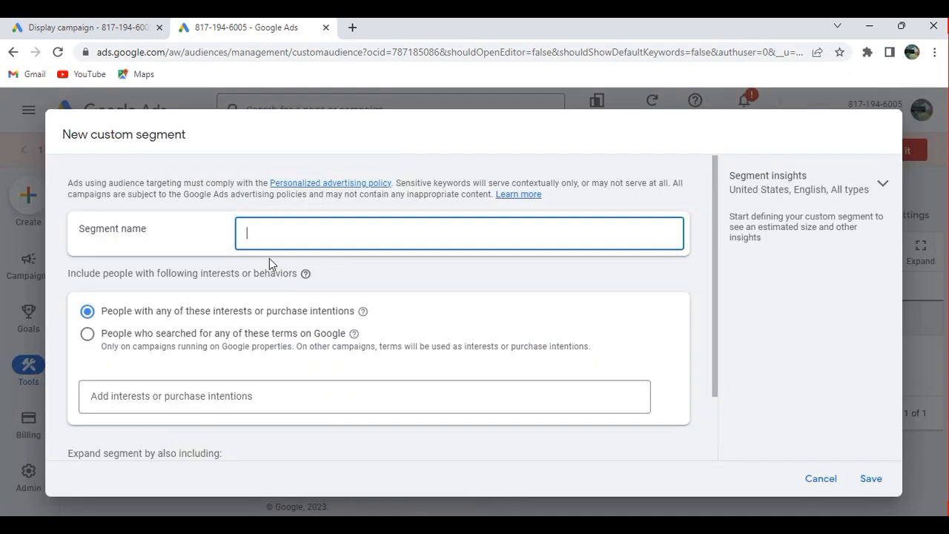
pyautogui.write('Sidrobez 3')
# Search interests for "Men leather wallets" and add the ideas leather card holder wallet mens, mens leather card holder and black leather card holder
pyautogui.click(212, 392)
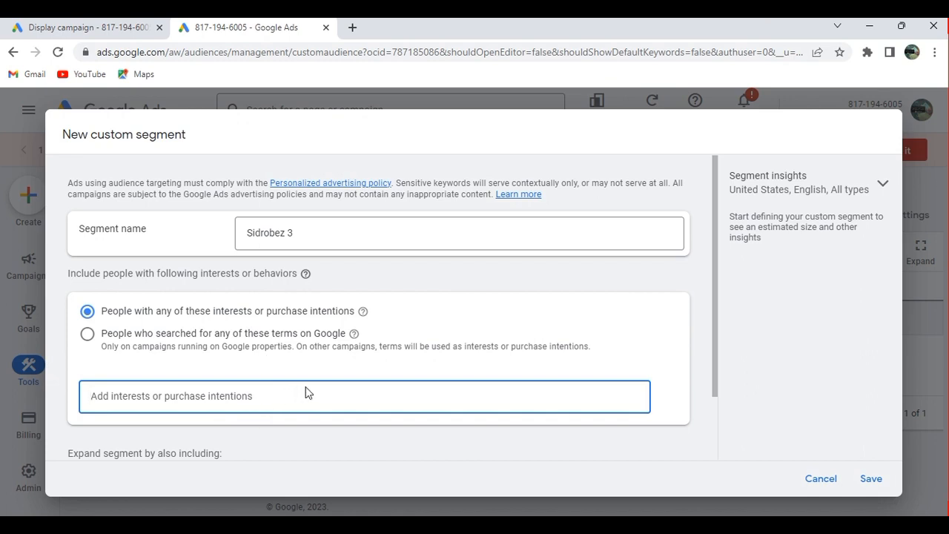
pyautogui.write('Me')
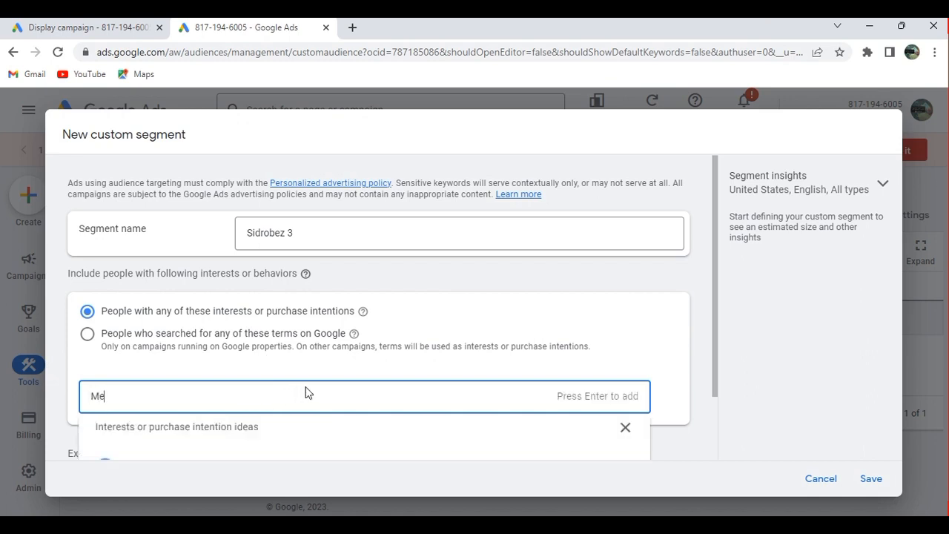
pyautogui.write('n leather wallets')
pyautogui.click(713, 420)
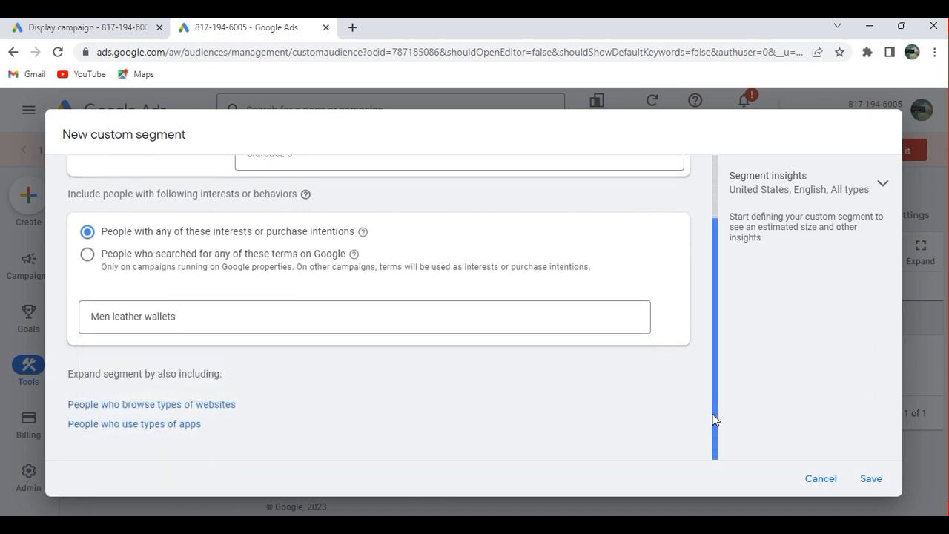
pyautogui.click(180, 316)
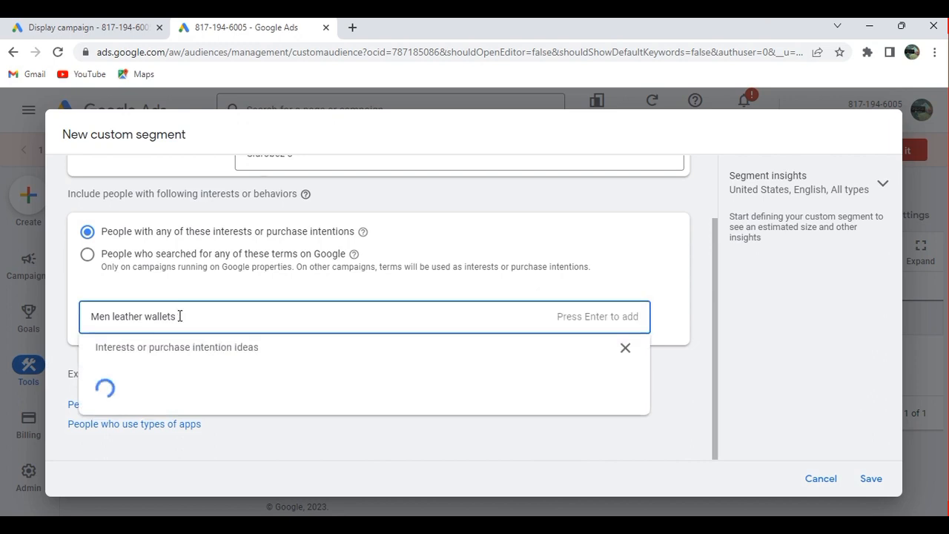
pyautogui.click(184, 385)
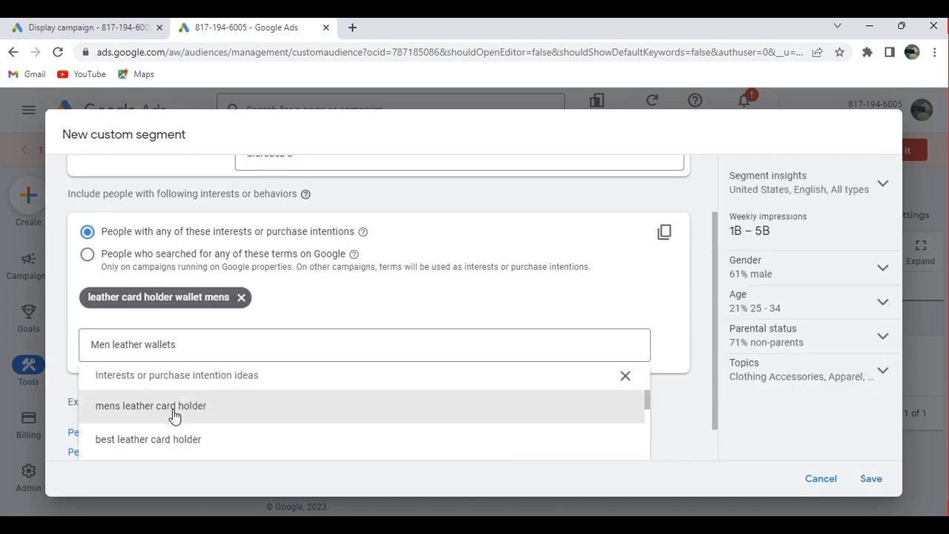
pyautogui.click(174, 417)
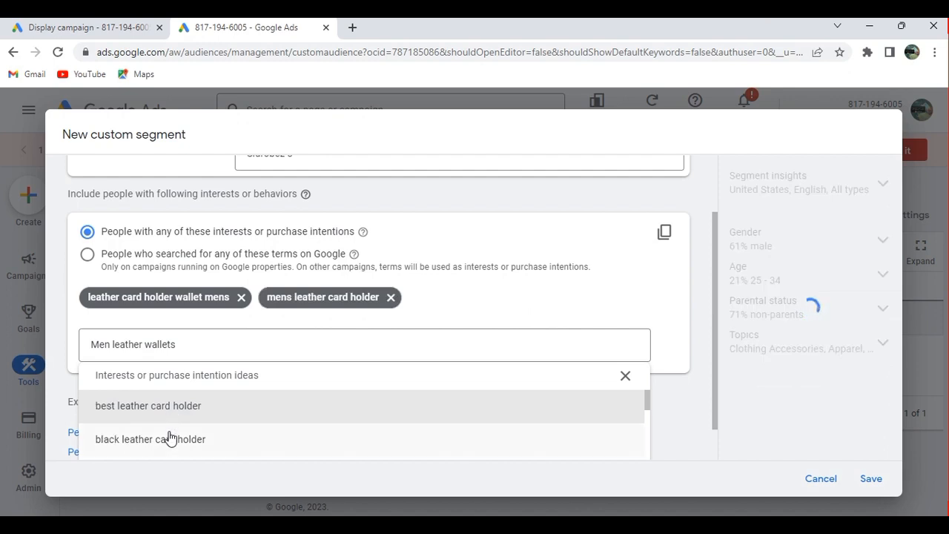
pyautogui.click(173, 439)
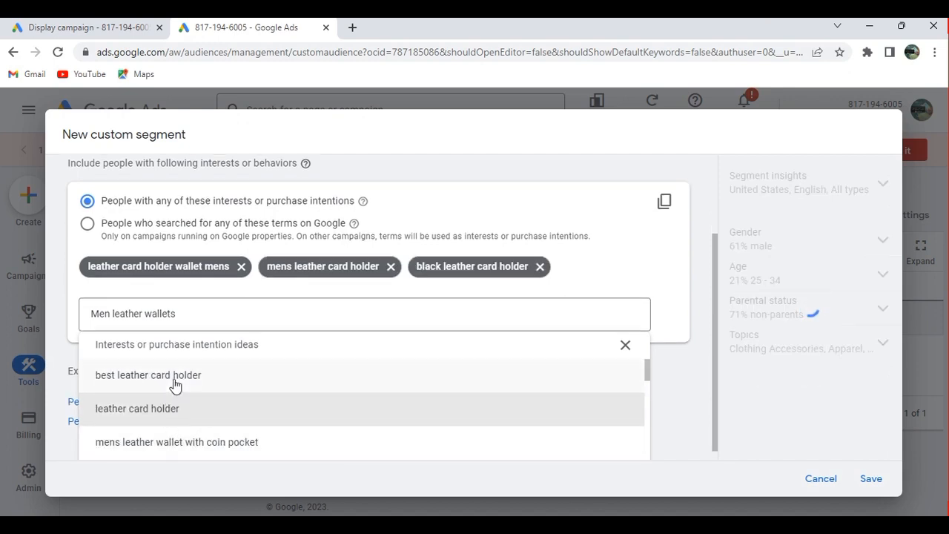
# Add best leather card holder, mens leather wallet with coin pocket, card case wallet mens, mens black wallet with coin pocket and mens card case as interests
pyautogui.click(175, 381)
pyautogui.click(176, 438)
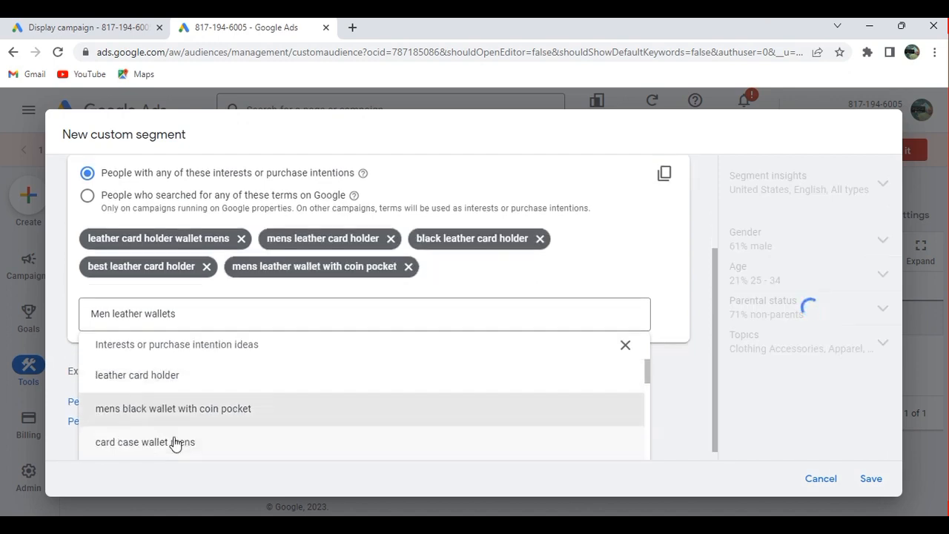
pyautogui.click(175, 443)
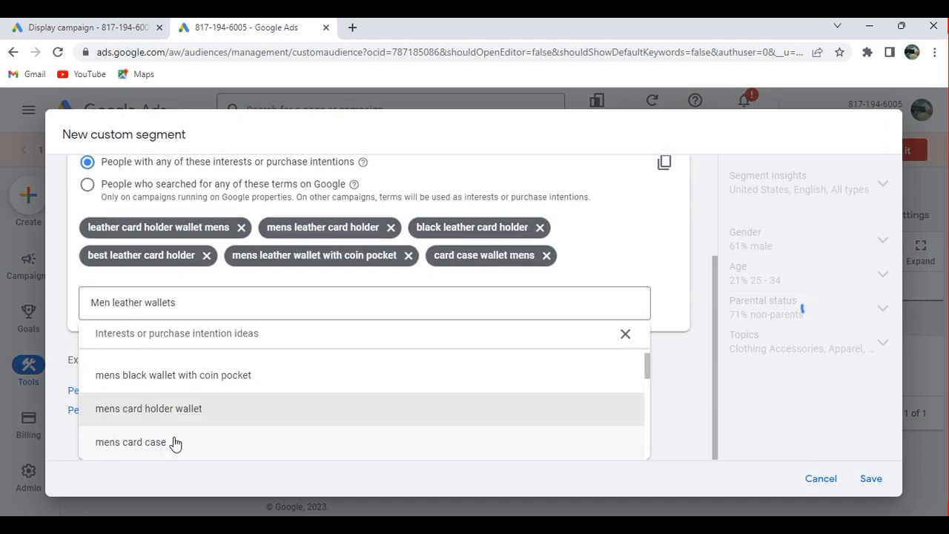
pyautogui.click(174, 386)
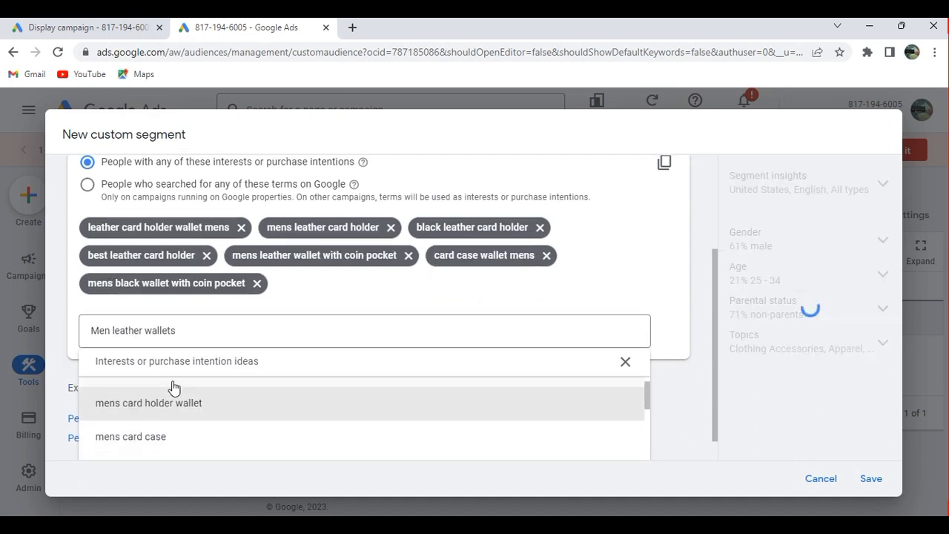
pyautogui.click(156, 437)
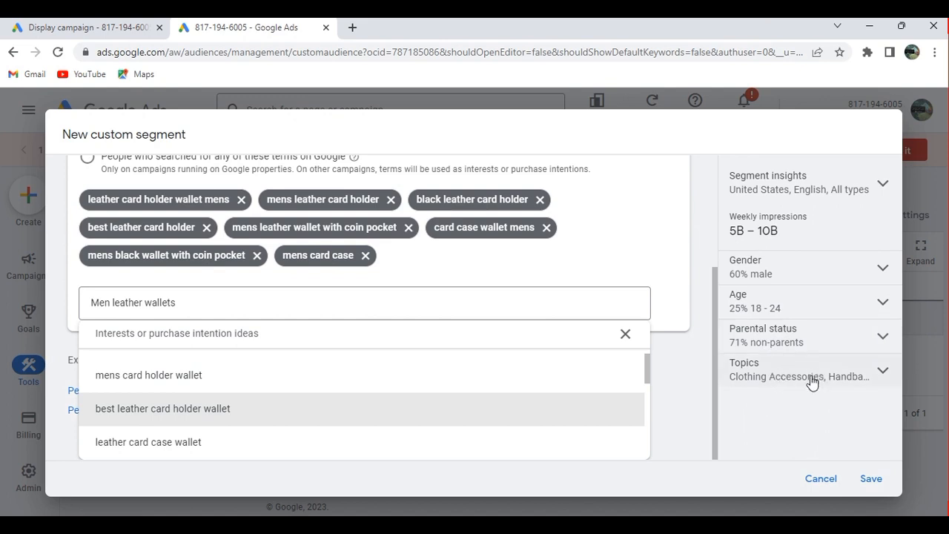
# Expand the Topics section of the segment insights and clear the "Men leather wallets" search term from the interests field
pyautogui.click(878, 378)
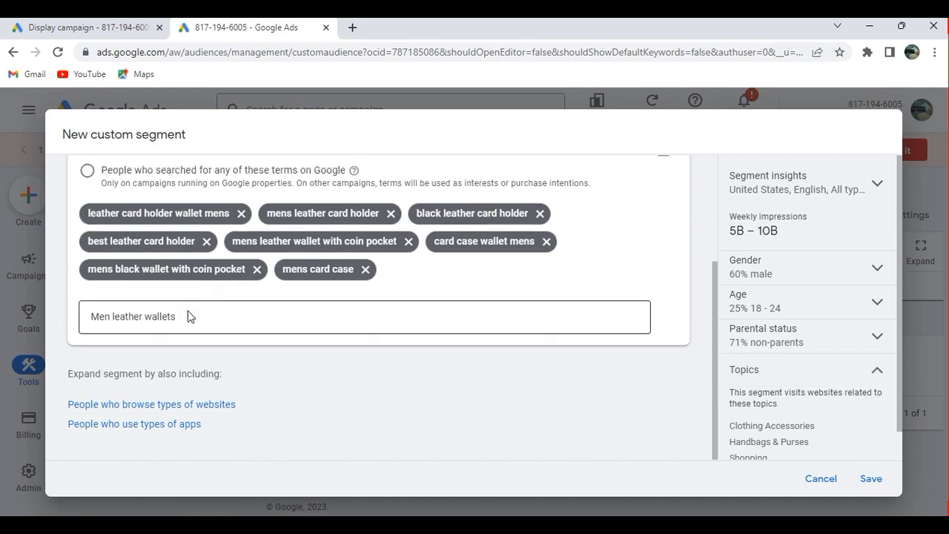
pyautogui.click(190, 312)
pyautogui.press('BackSpace')
pyautogui.press('BackSpace')
pyautogui.press('BackSpace')
pyautogui.press('BackSpace')
pyautogui.press('BackSpace')
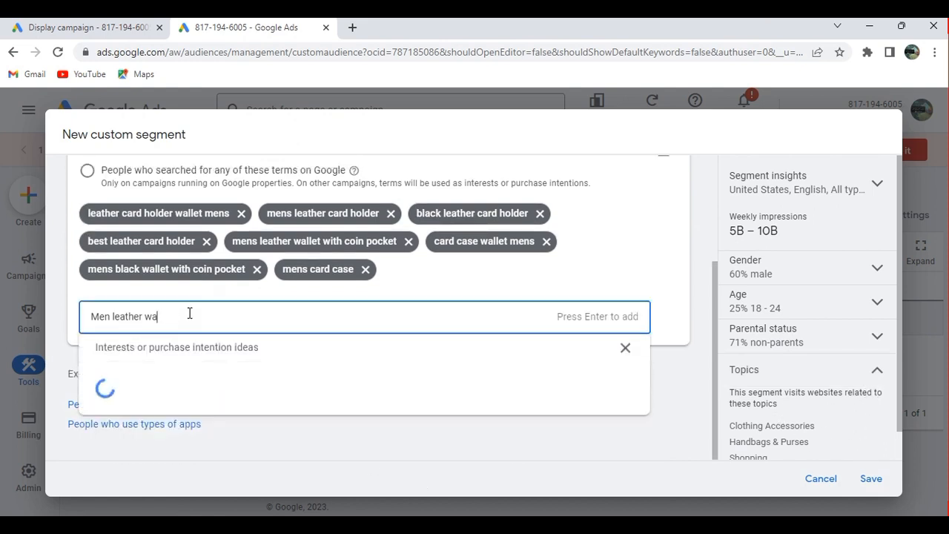
pyautogui.press('BackSpace')
pyautogui.press('BackSpace')
pyautogui.press('BackSpace')
pyautogui.press('BackSpace')
pyautogui.press('BackSpace')
pyautogui.press('BackSpace')
pyautogui.press('BackSpace')
pyautogui.press('BackSpace')
pyautogui.press('BackSpace')
pyautogui.press('BackSpace')
pyautogui.press('BackSpace')
pyautogui.press('BackSpace')
pyautogui.press('BackSpace')
pyautogui.press('BackSpace')
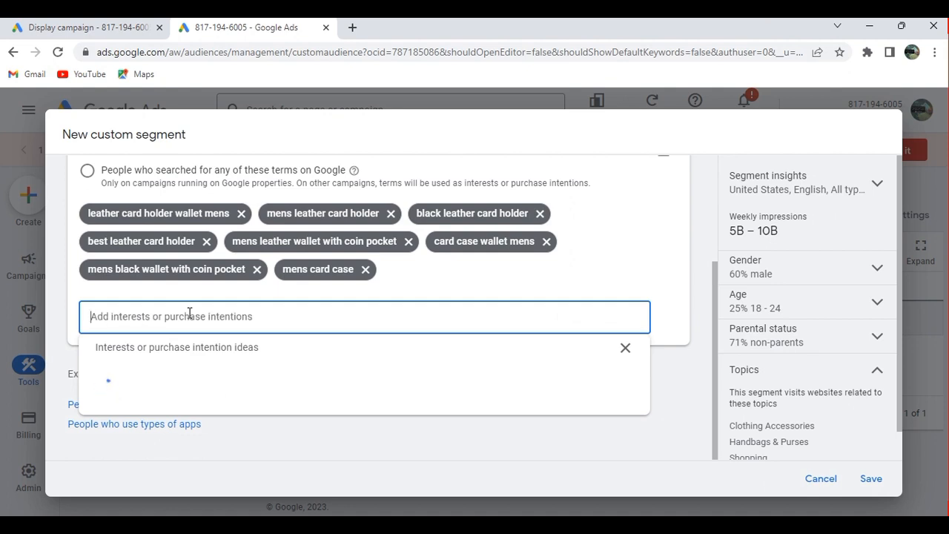
# Try "ladies abaya" and "abaya hijab" as search terms for interest ideas and clear the field
pyautogui.write('ladie')
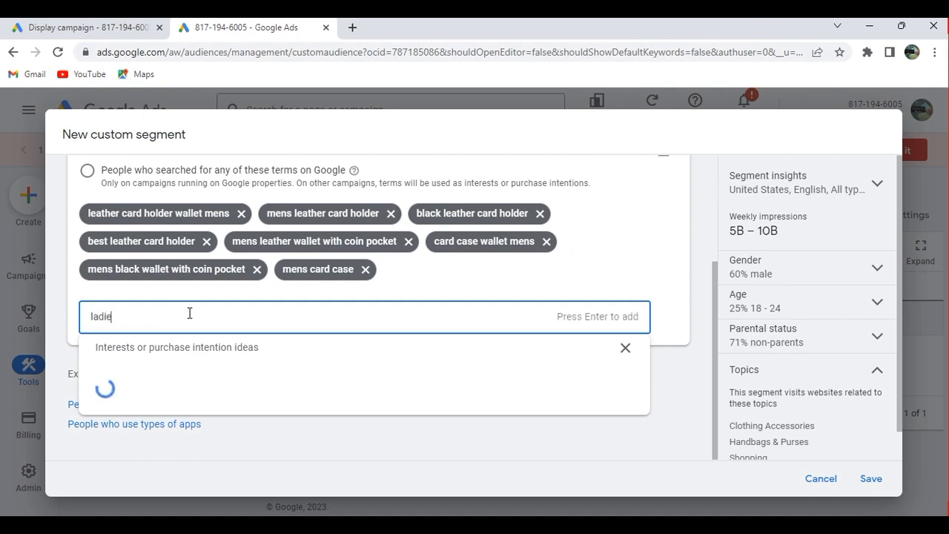
pyautogui.write('s abaya')
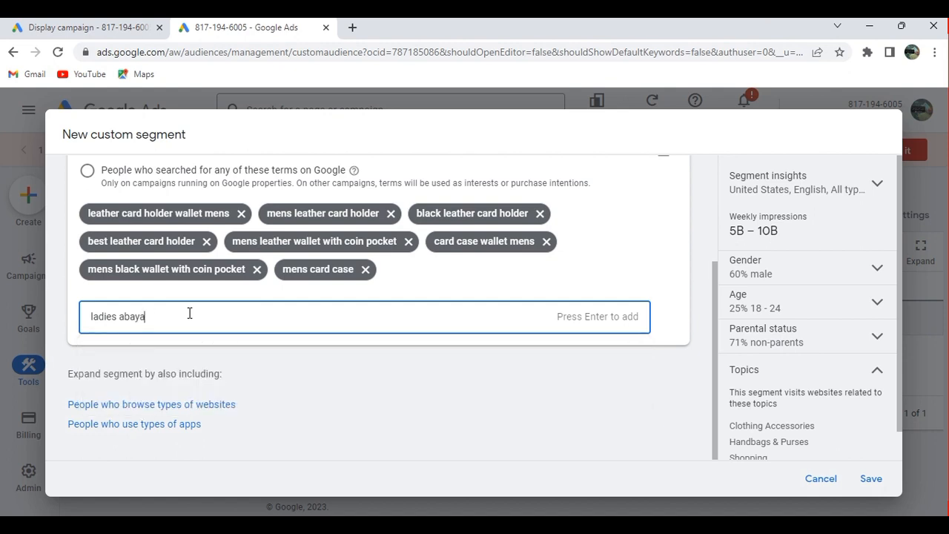
pyautogui.hotkey('ctrl', 'shift', 'Left')
pyautogui.click(189, 314)
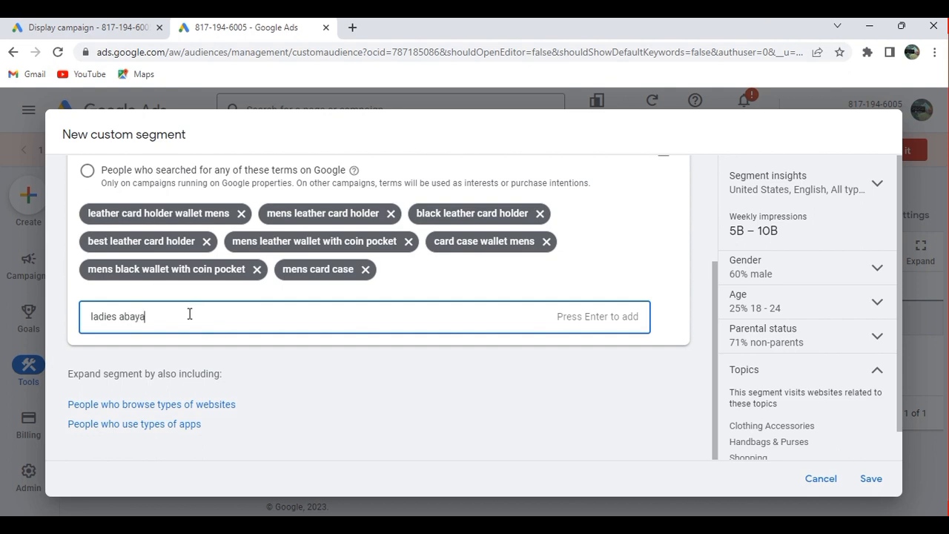
pyautogui.click(115, 315)
pyautogui.press('BackSpace')
pyautogui.press('BackSpace')
pyautogui.press('BackSpace')
pyautogui.press('BackSpace')
pyautogui.press('BackSpace')
pyautogui.press('BackSpace')
pyautogui.write('h')
pyautogui.doubleClick(147, 314)
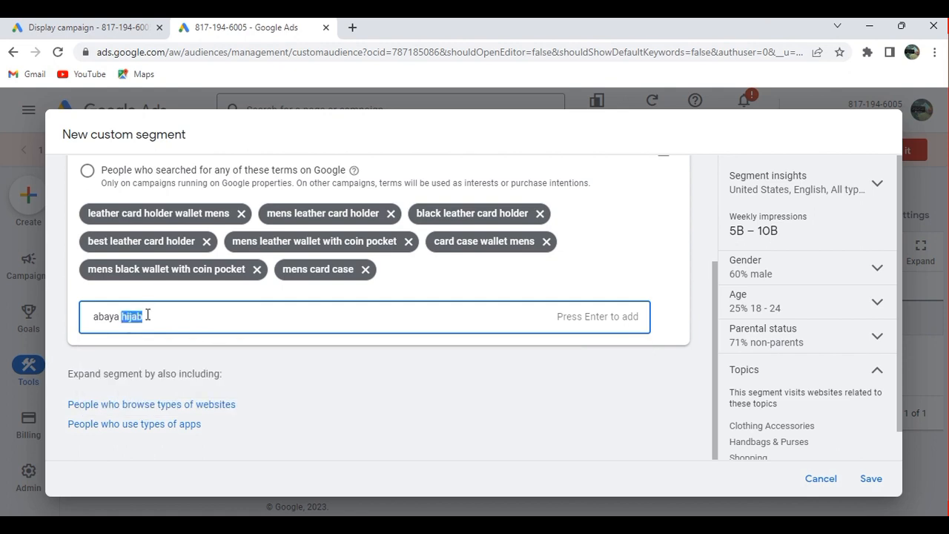
pyautogui.hotkey('ctrl', 'a')
pyautogui.press('BackSpace')
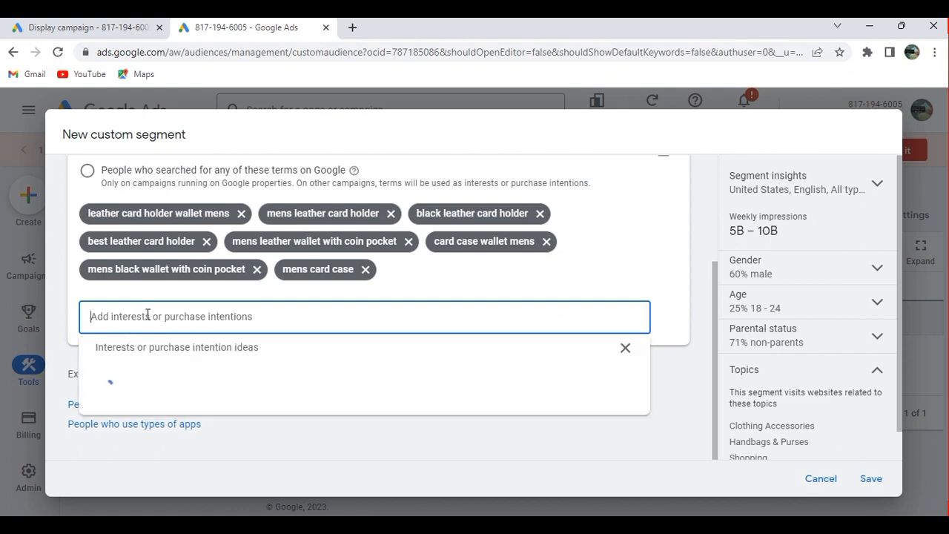
# Try "hijab" as the search term for interest ideas and clear the field
pyautogui.write('hi')
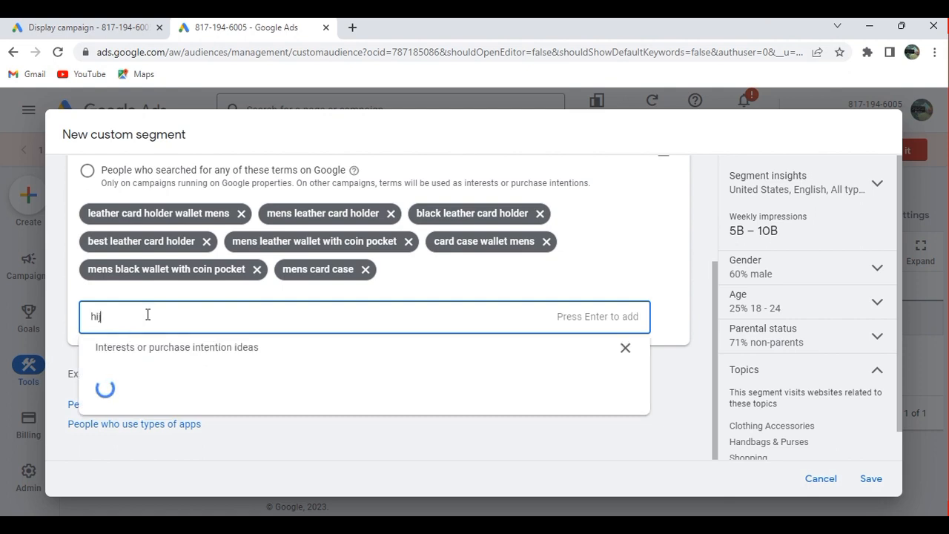
pyautogui.write('jab')
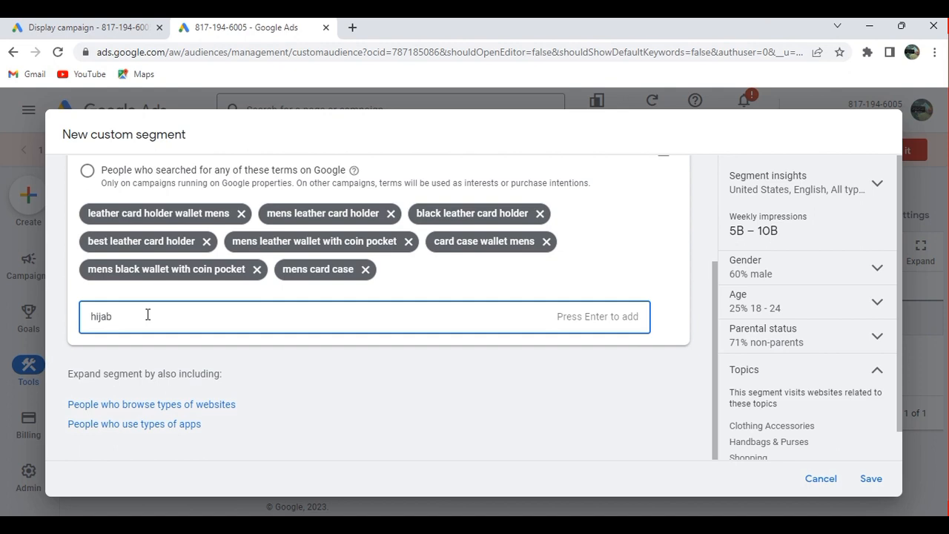
pyautogui.press('BackSpace')
pyautogui.press('BackSpace')
pyautogui.press('BackSpace')
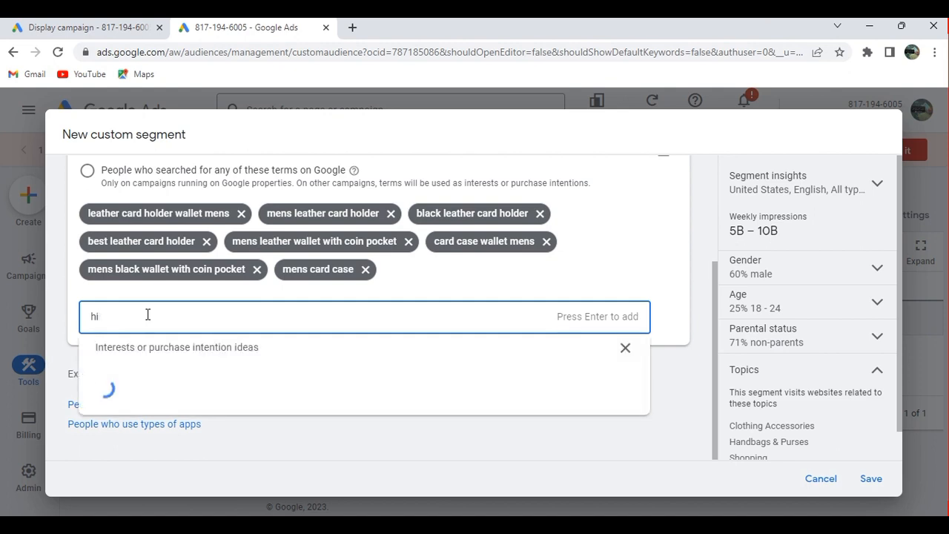
pyautogui.press('BackSpace')
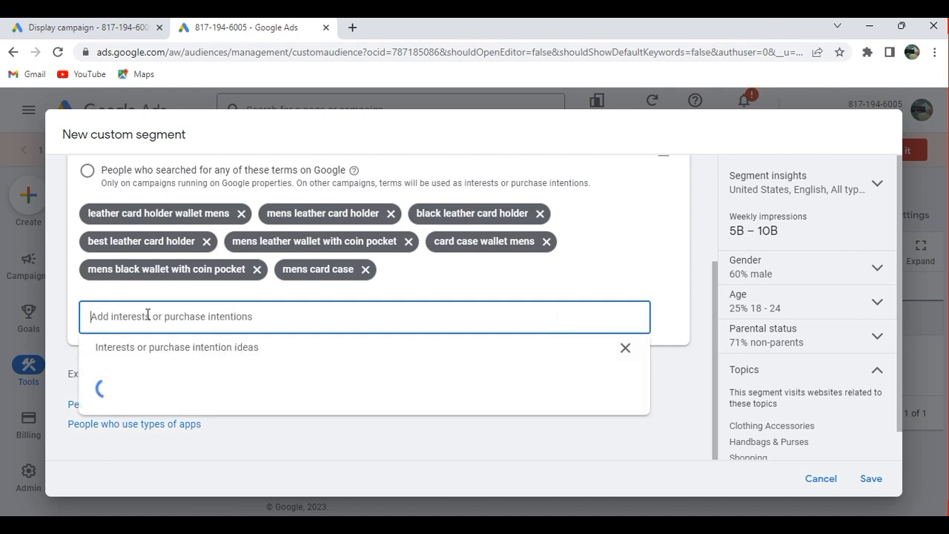
# Try "Abaya for woman" as the search term for interest ideas and clear the field
pyautogui.write('Abaya')
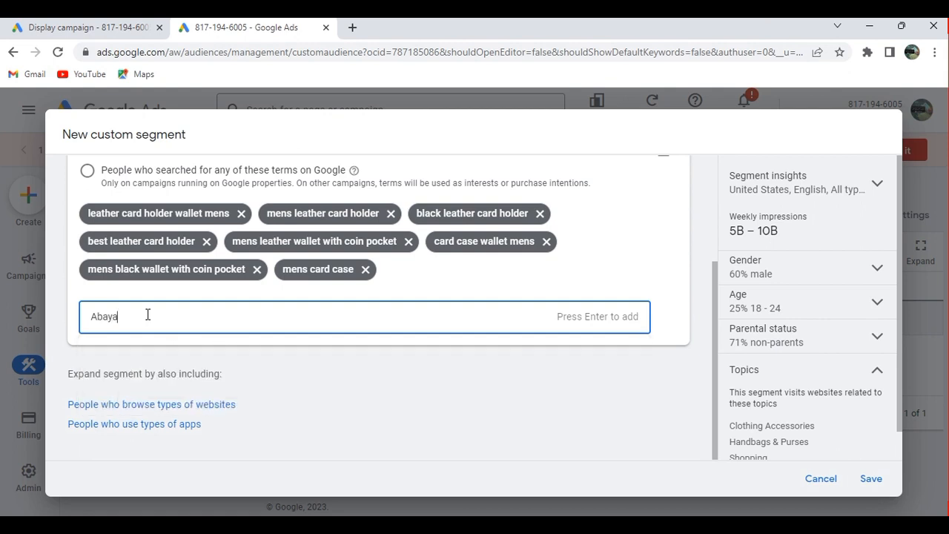
pyautogui.write(' for')
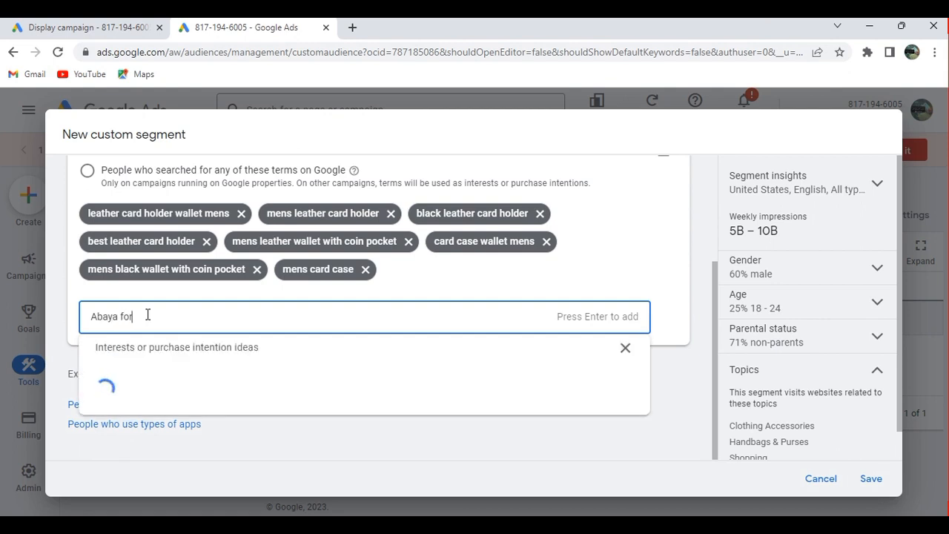
pyautogui.write(' woman')
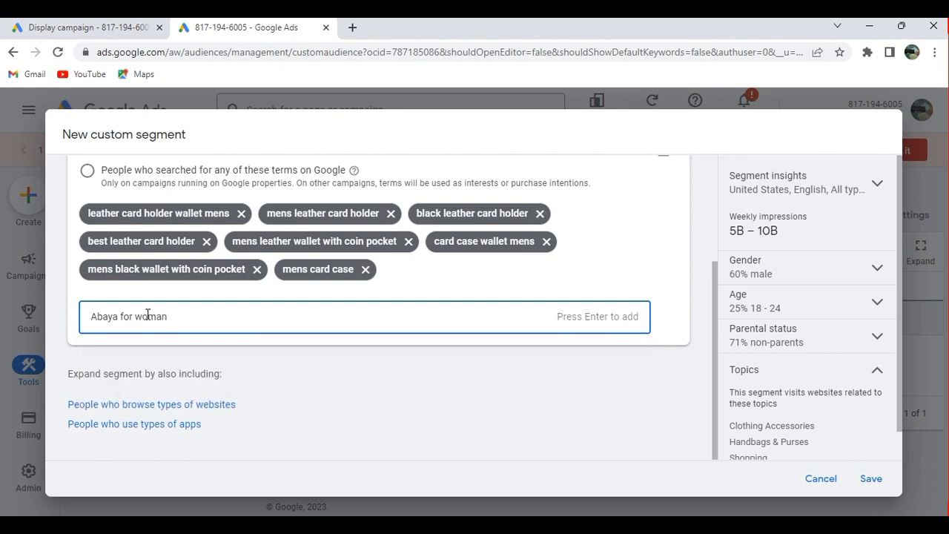
pyautogui.press('BackSpace')
pyautogui.press('BackSpace')
pyautogui.press('BackSpace')
pyautogui.press('BackSpace')
pyautogui.press('BackSpace')
pyautogui.press('BackSpace')
pyautogui.press('BackSpace')
pyautogui.press('BackSpace')
pyautogui.press('BackSpace')
pyautogui.press('BackSpace')
pyautogui.press('BackSpace')
pyautogui.press('BackSpace')
pyautogui.press('BackSpace')
pyautogui.press('BackSpace')
pyautogui.press('BackSpace')
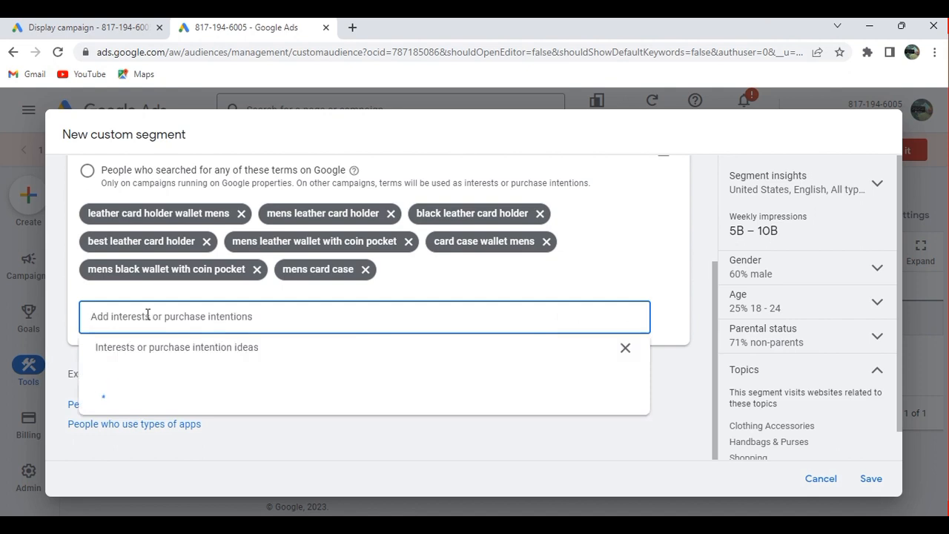
# Search interests for "ladies dresses" and add the ideas casual wear dress for ladies, dressy dresses for women and ladies dressy dresses
pyautogui.write('l')
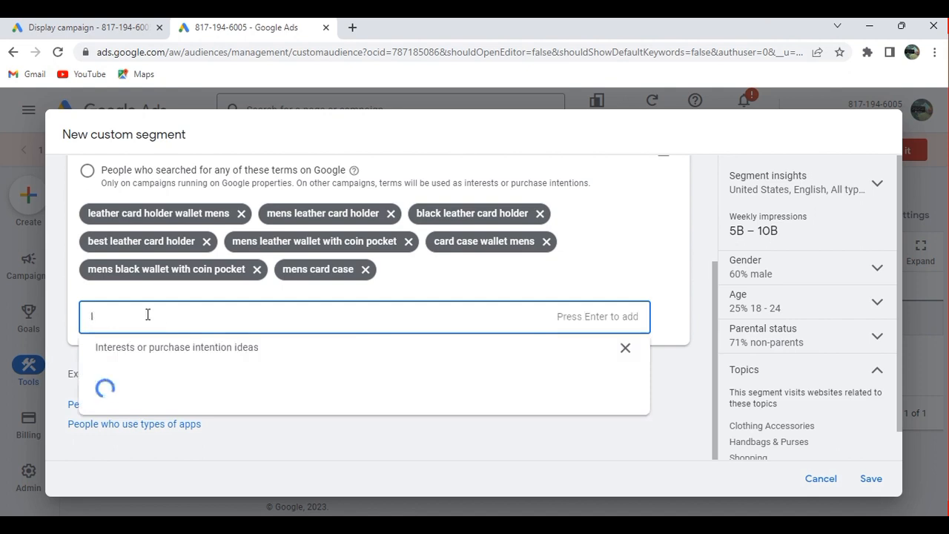
pyautogui.write('adies dresses')
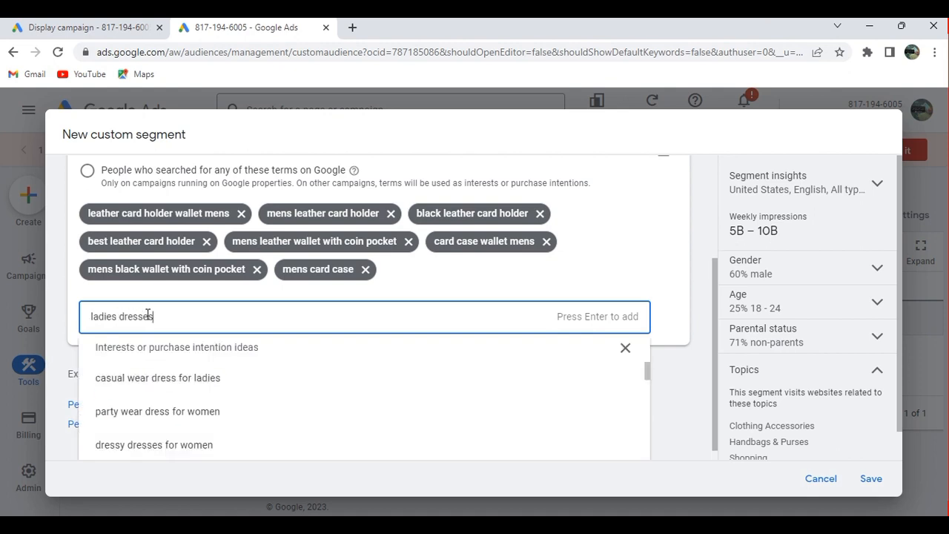
pyautogui.click(150, 381)
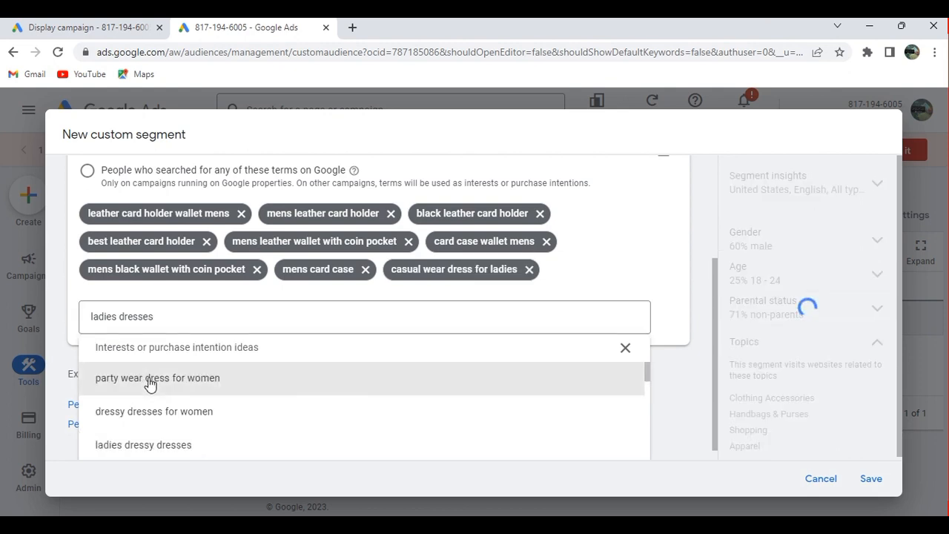
pyautogui.click(150, 420)
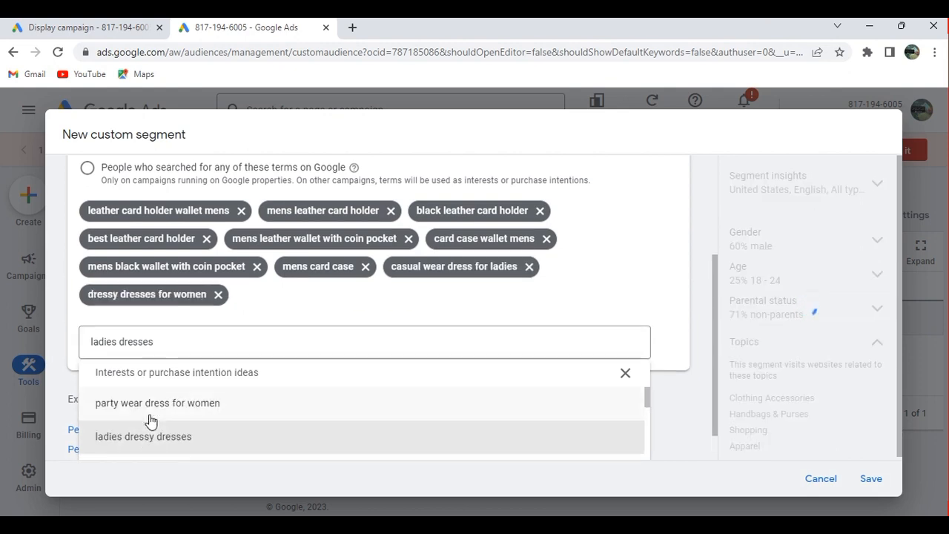
pyautogui.click(144, 445)
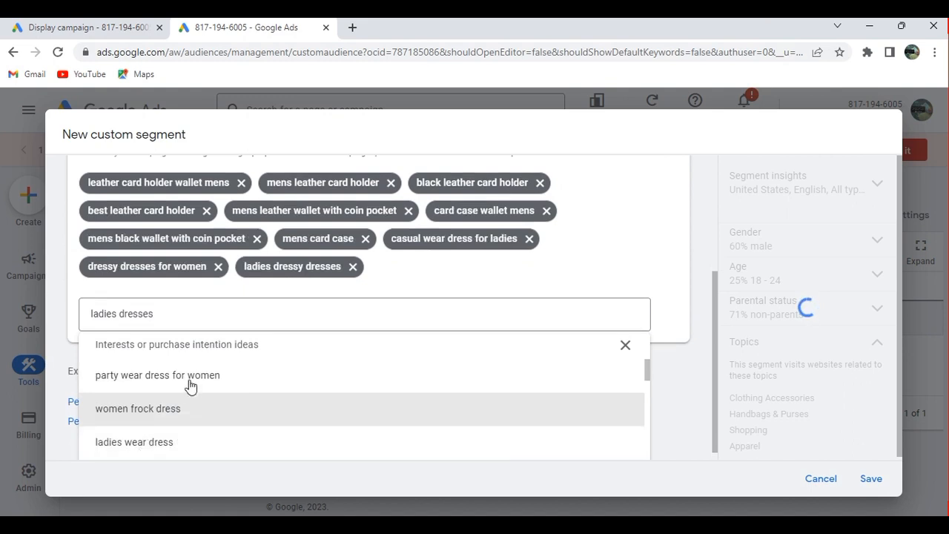
pyautogui.click(688, 364)
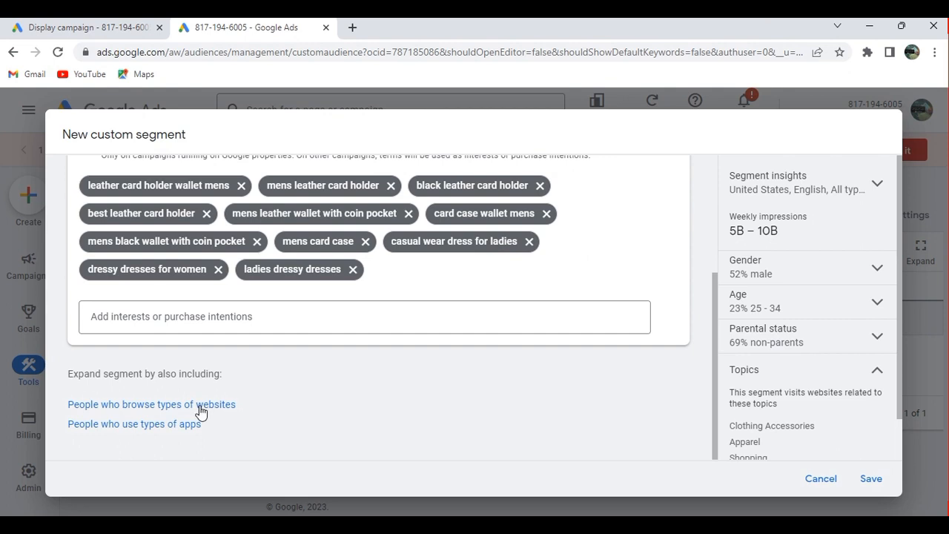
# Expand the segment with people who browse types of websites, and search Google in a new browser tab for "men leather wallets"
pyautogui.click(199, 406)
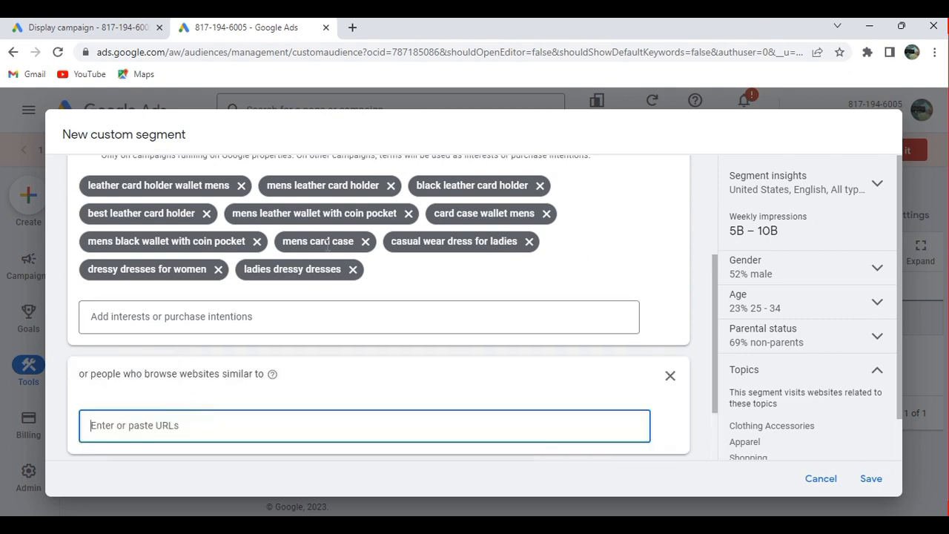
pyautogui.click(352, 28)
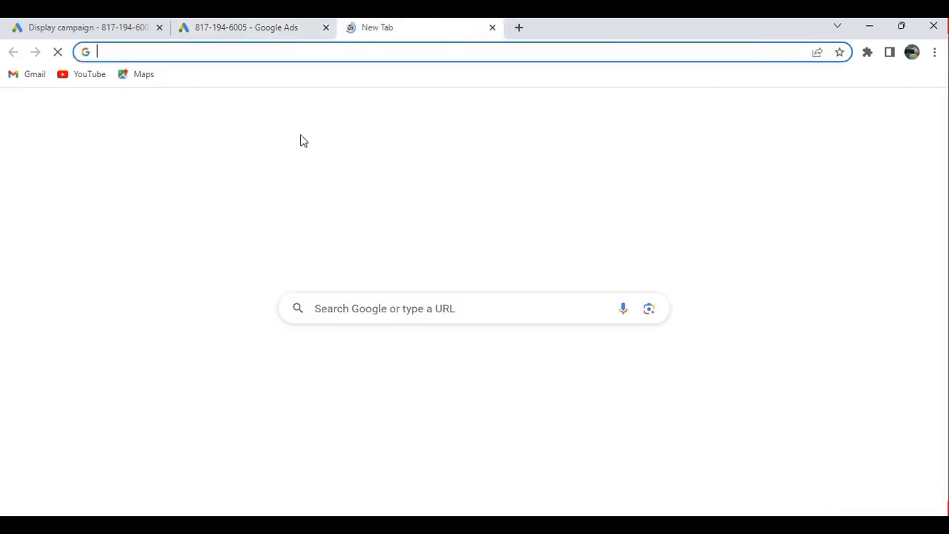
pyautogui.click(313, 307)
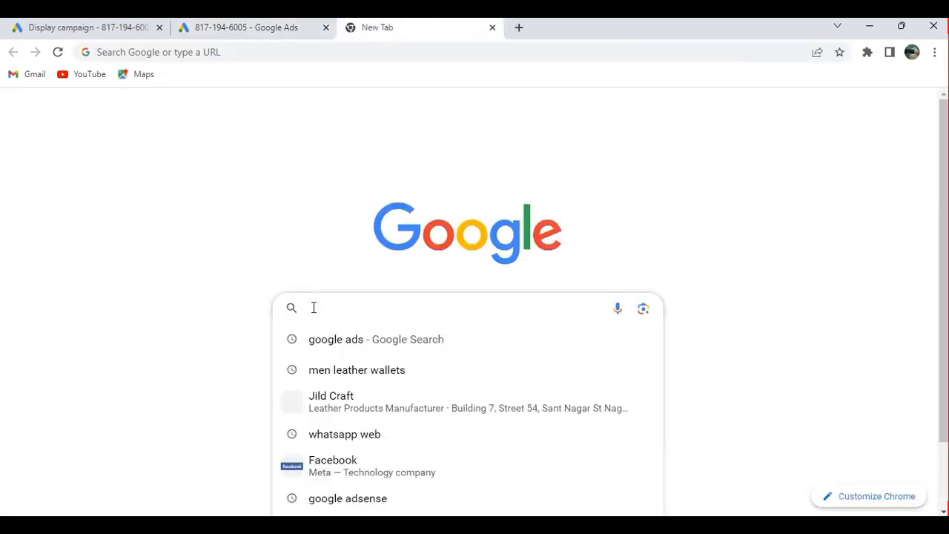
pyautogui.write('men')
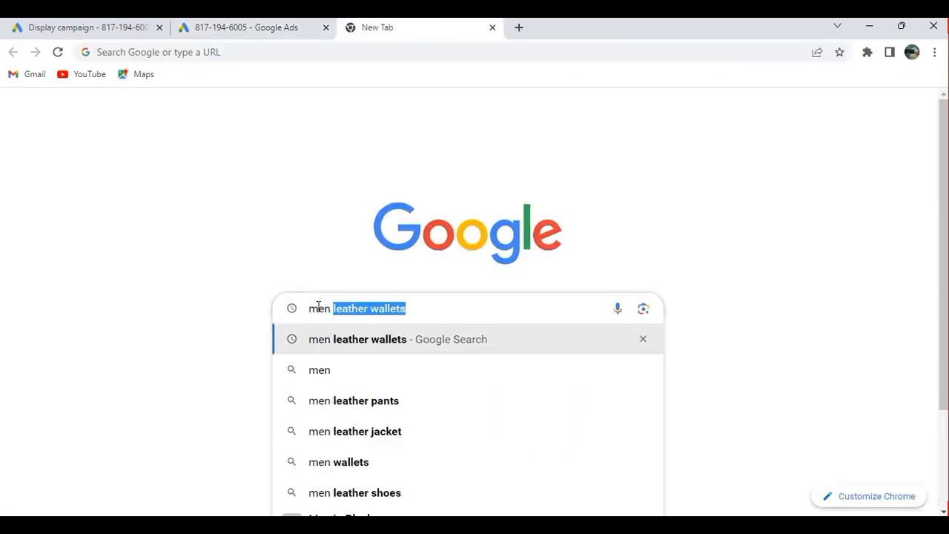
pyautogui.click(356, 339)
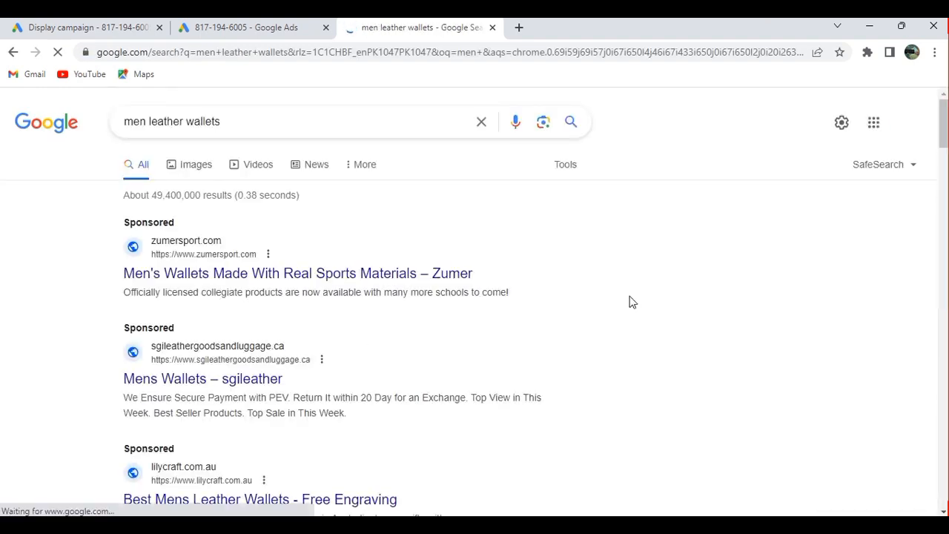
# Dismiss the location request and open the Jafferjees "Leather Wallets for Men" search result
pyautogui.scroll(-3, 633, 302)
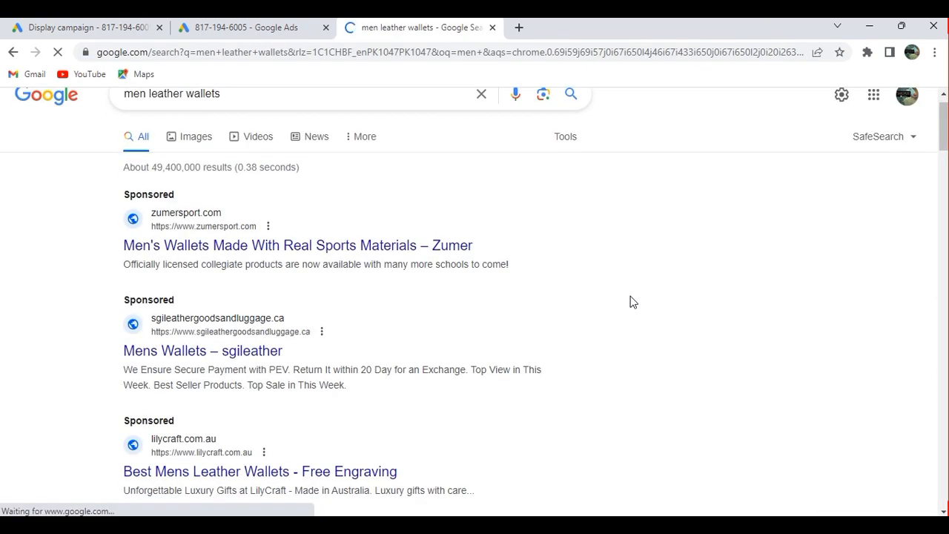
pyautogui.scroll(-1, 632, 302)
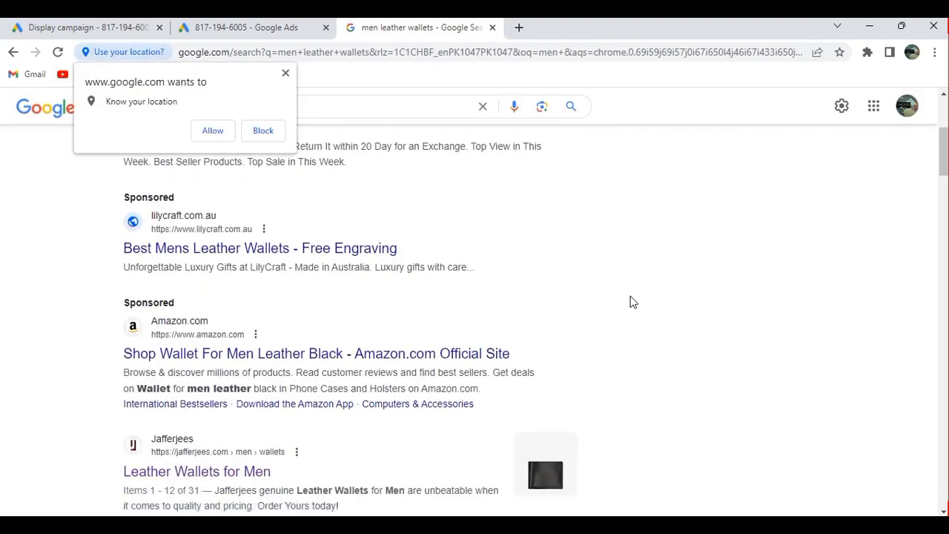
pyautogui.click(285, 74)
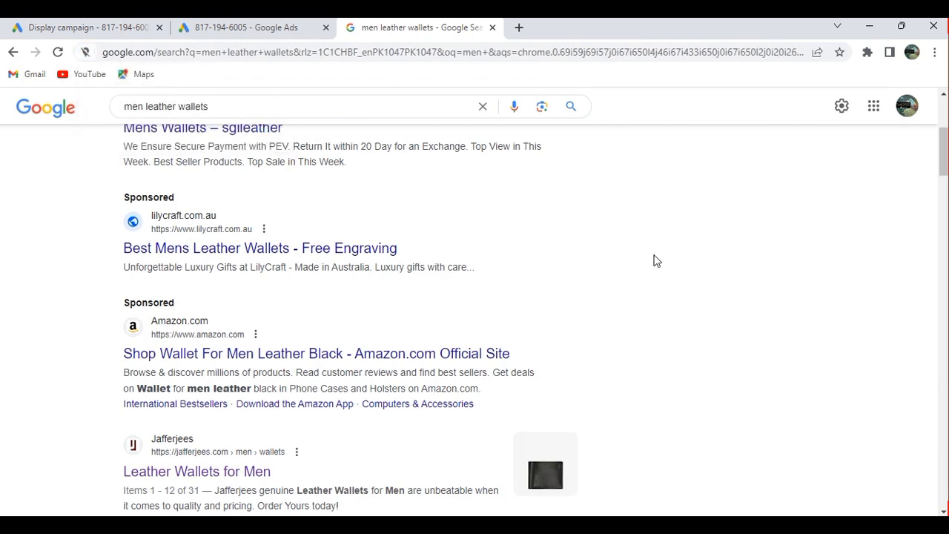
pyautogui.scroll(-3, 655, 261)
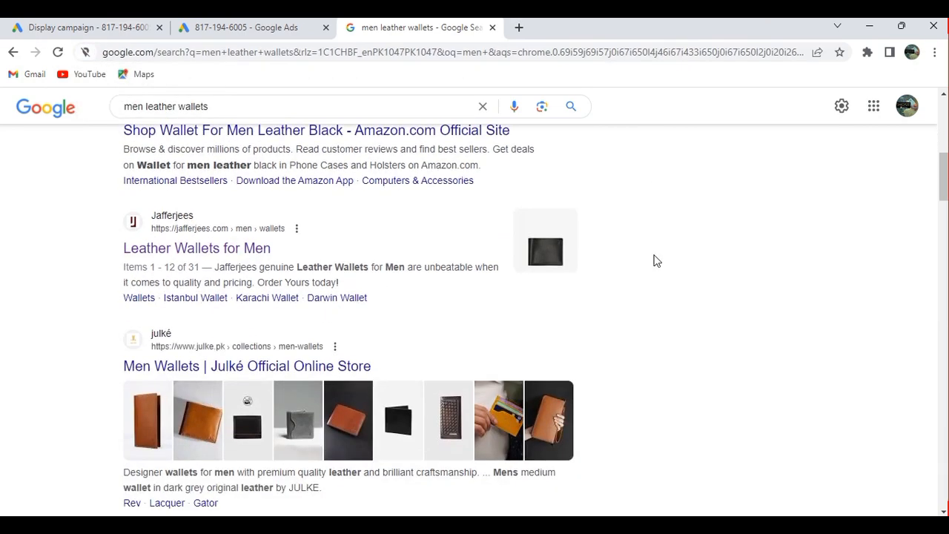
pyautogui.click(249, 259)
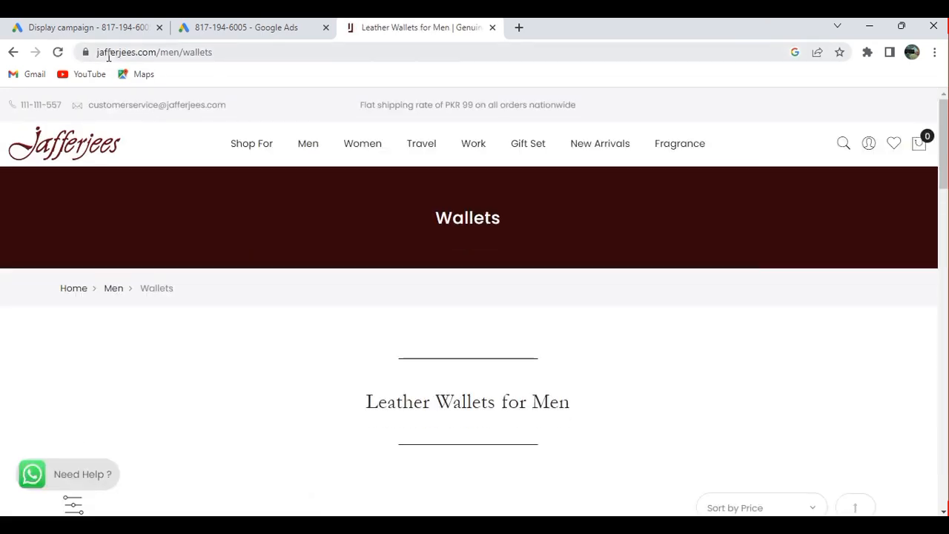
# Copy the Jafferjees page address and add jafferjees.com/men/wallets to the segment's similar websites in Google Ads
pyautogui.doubleClick(109, 52)
pyautogui.click(109, 53)
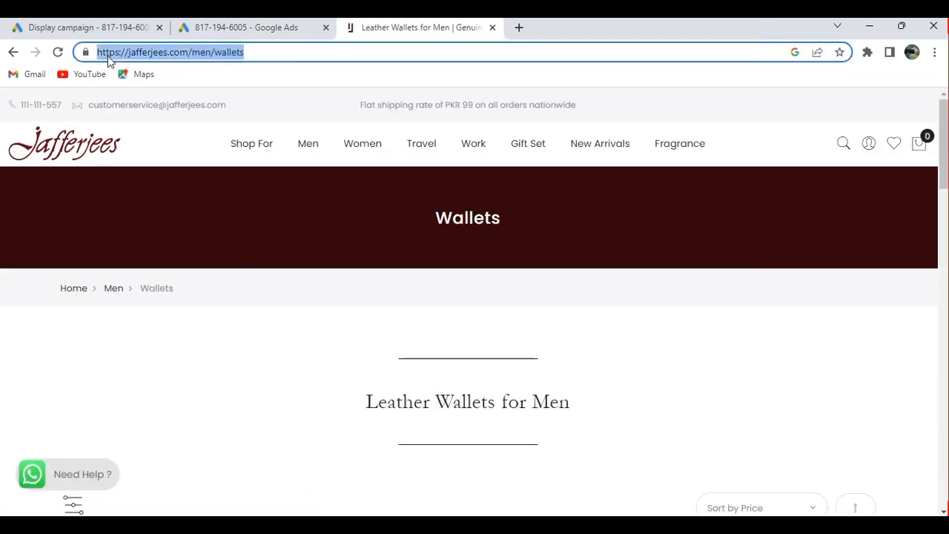
pyautogui.rightClick(109, 60)
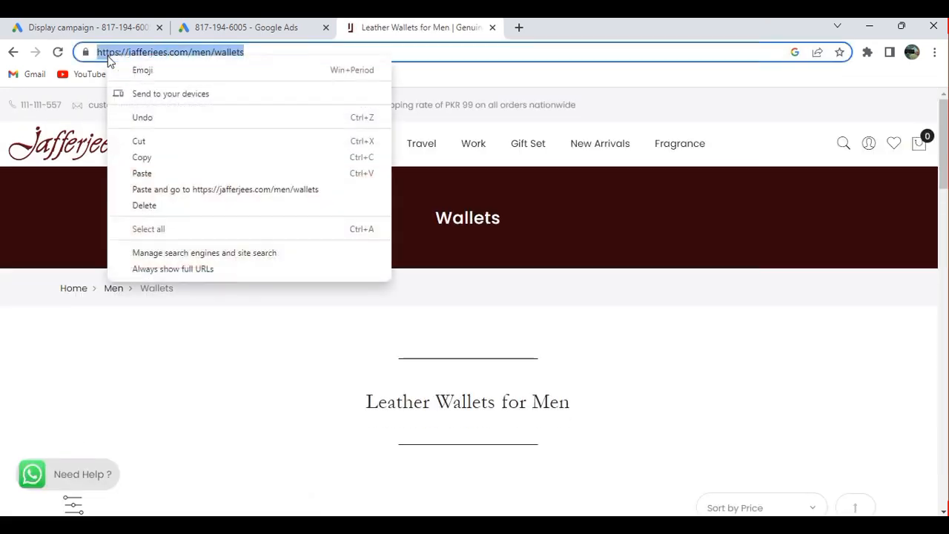
pyautogui.click(143, 162)
pyautogui.click(271, 27)
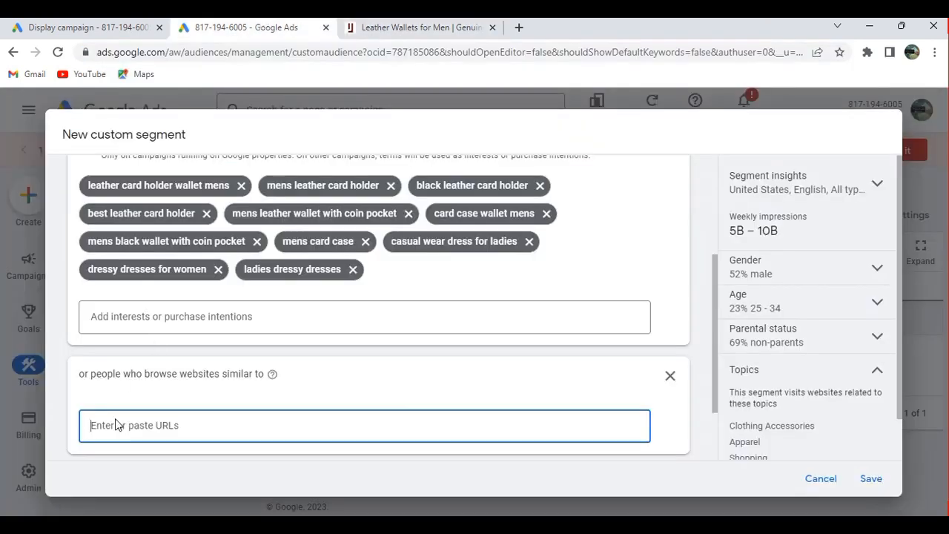
pyautogui.hotkey('ctrl', 'v')
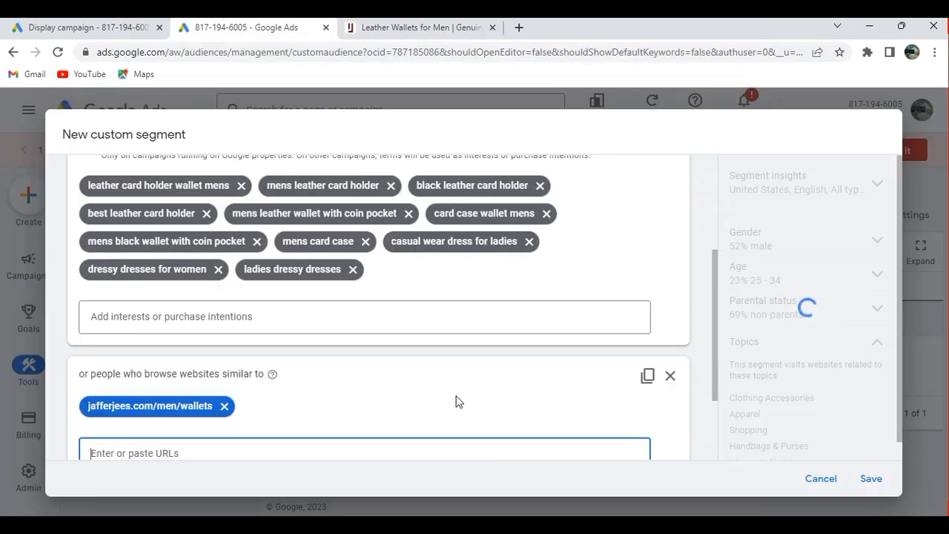
# Return to the Google results for men leather wallets and open the Julké Men Wallets page
pyautogui.click(392, 27)
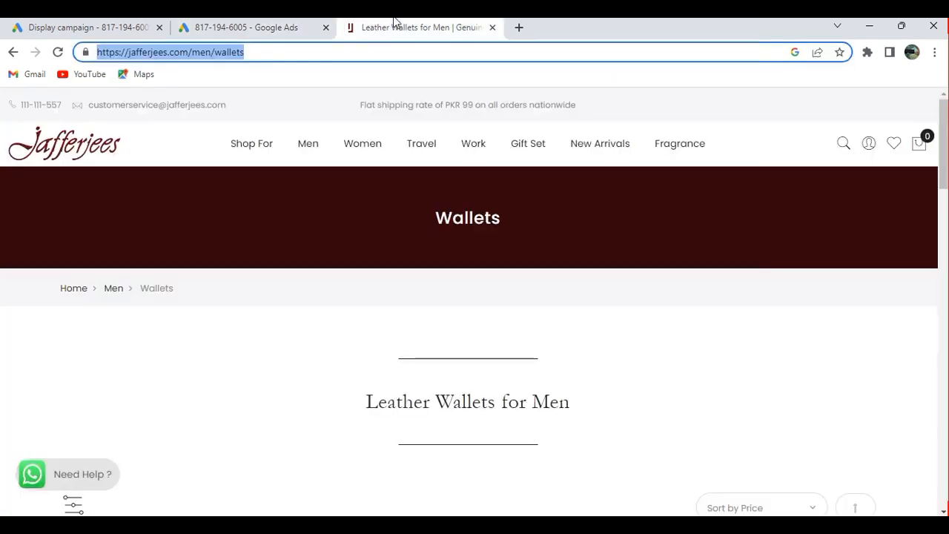
pyautogui.click(13, 52)
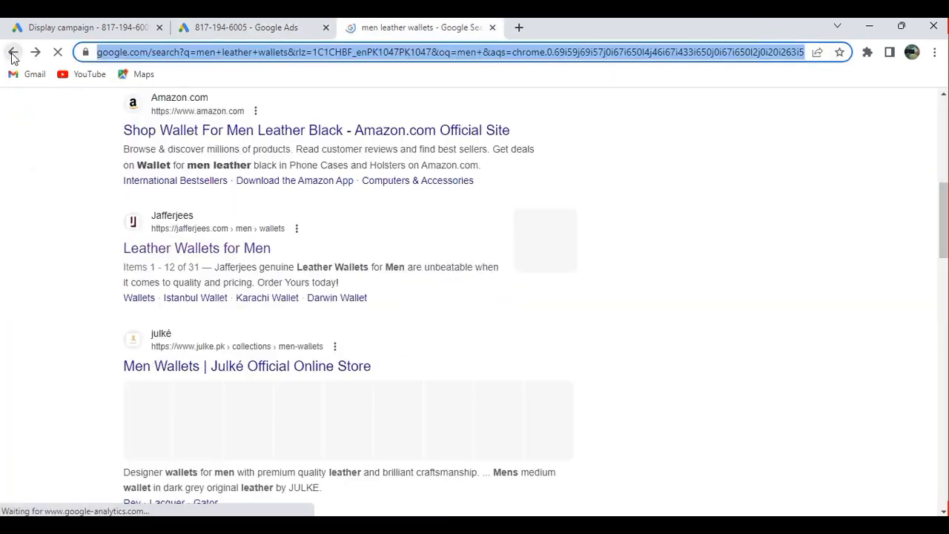
pyautogui.click(263, 367)
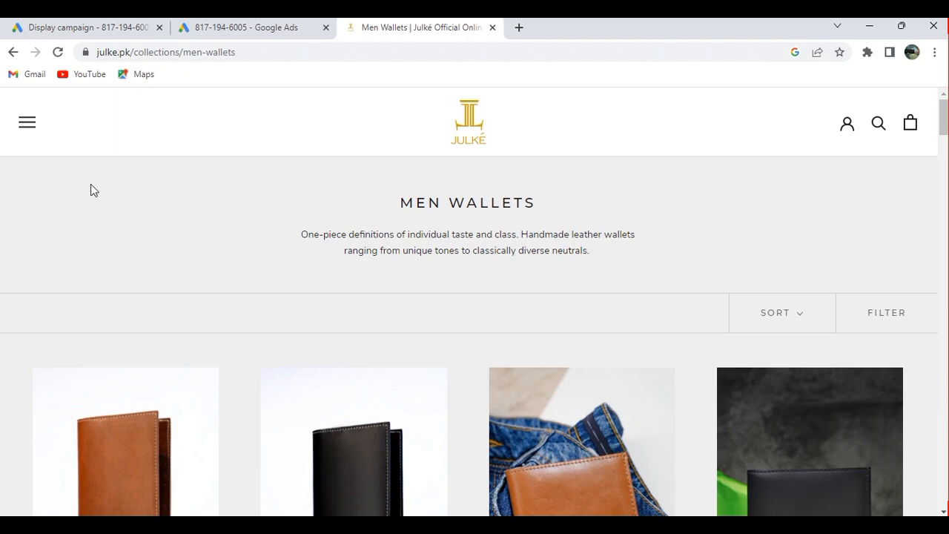
pyautogui.click(103, 54)
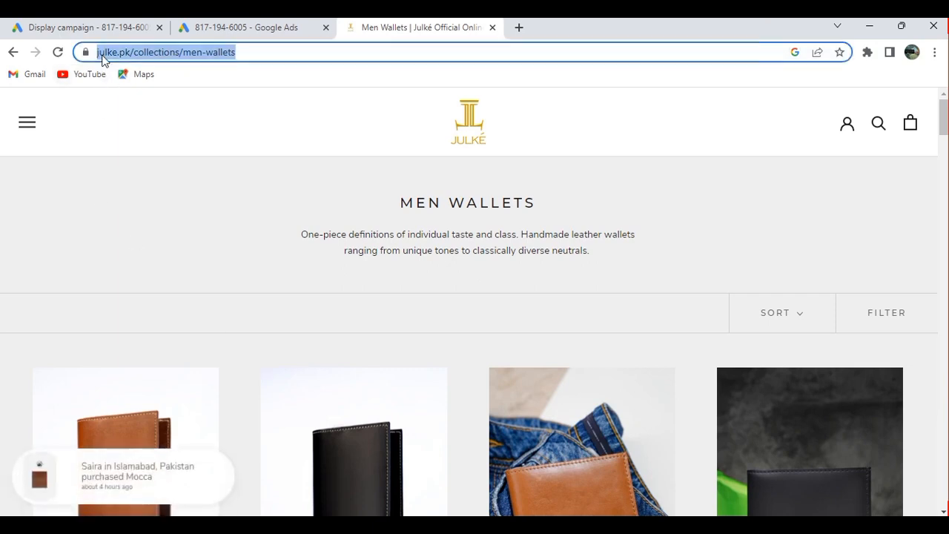
pyautogui.rightClick(102, 56)
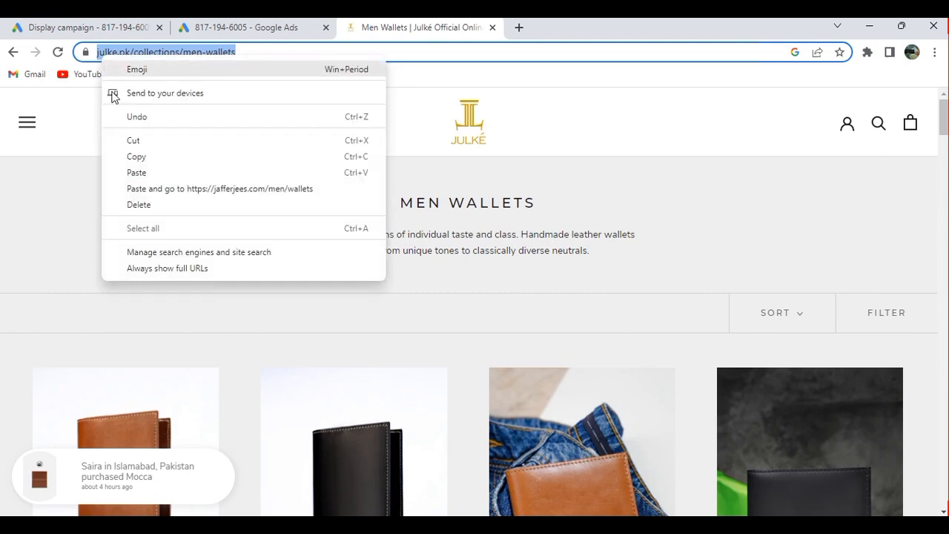
pyautogui.click(140, 158)
pyautogui.click(233, 27)
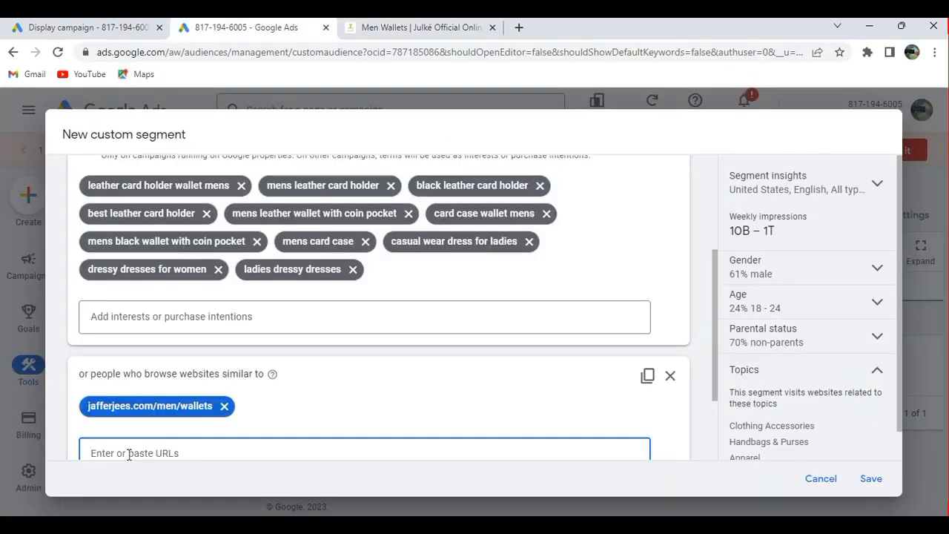
pyautogui.hotkey('ctrl', 'v')
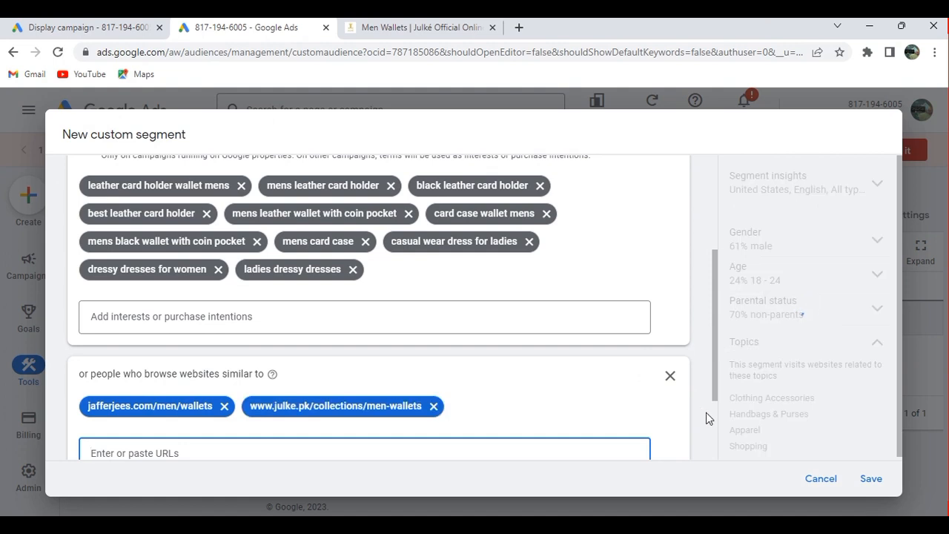
pyautogui.click(711, 413)
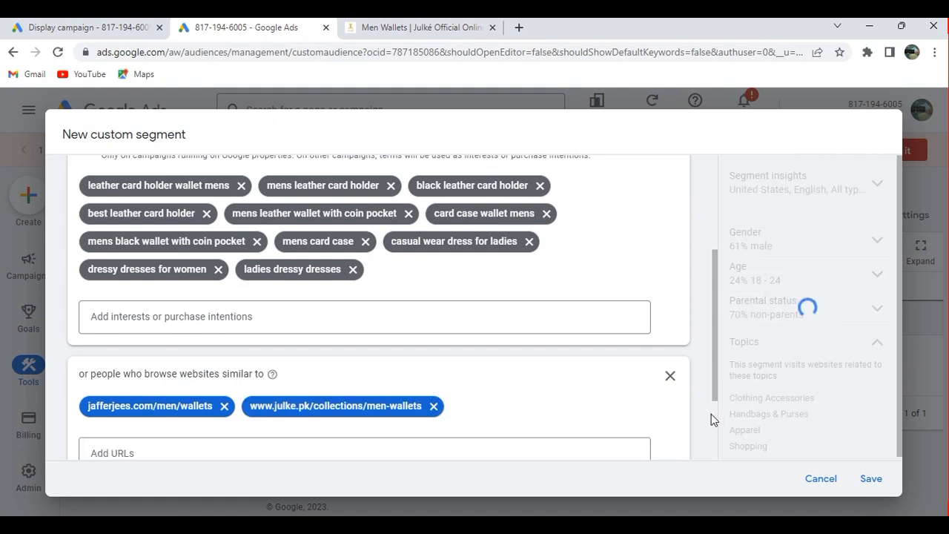
pyautogui.scroll(-2, 711, 413)
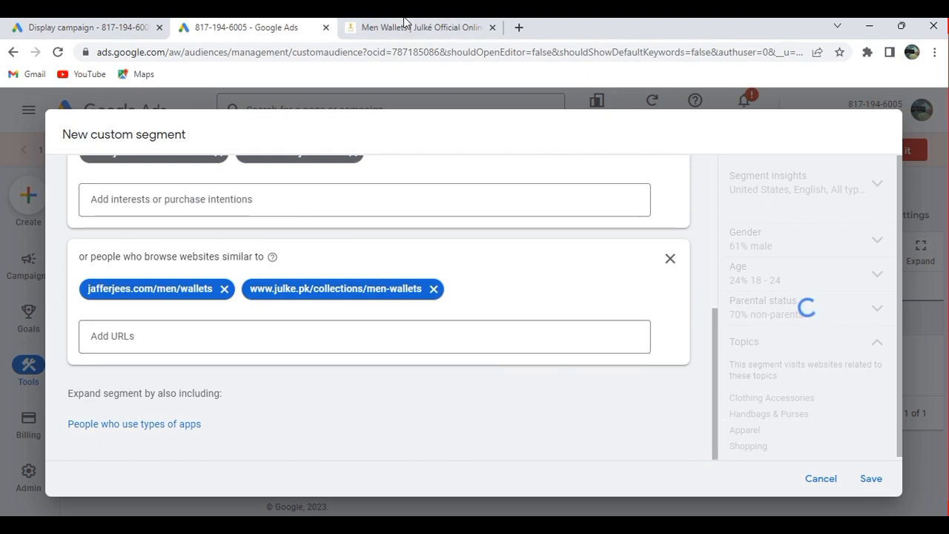
# Go back to the men leather wallets search results and open Borjan's "Buy Men Wallets Online In Pakistan" page
pyautogui.click(404, 27)
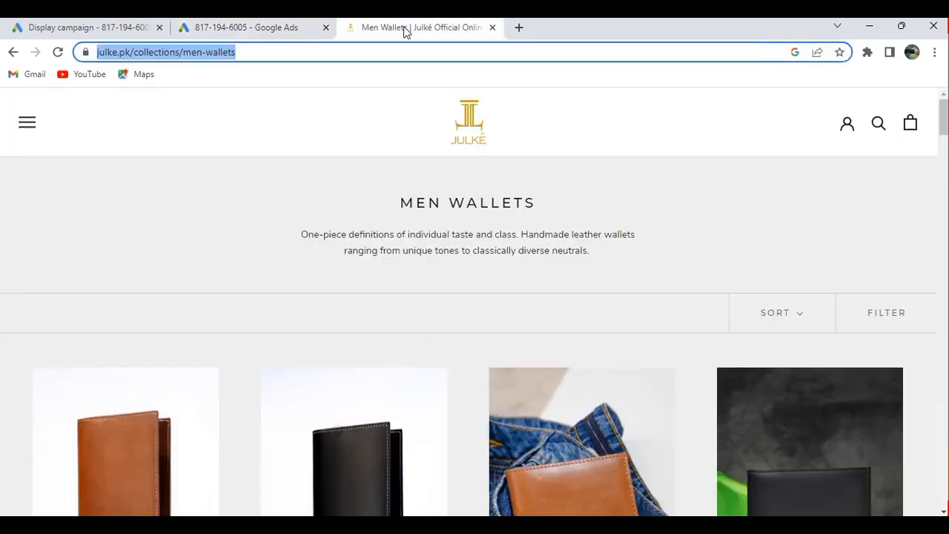
pyautogui.click(13, 52)
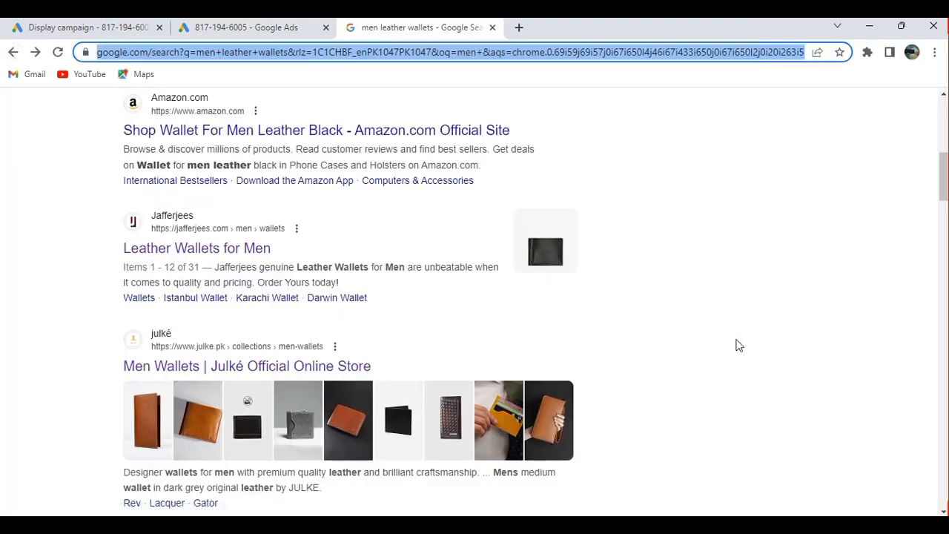
pyautogui.scroll(-5, 738, 345)
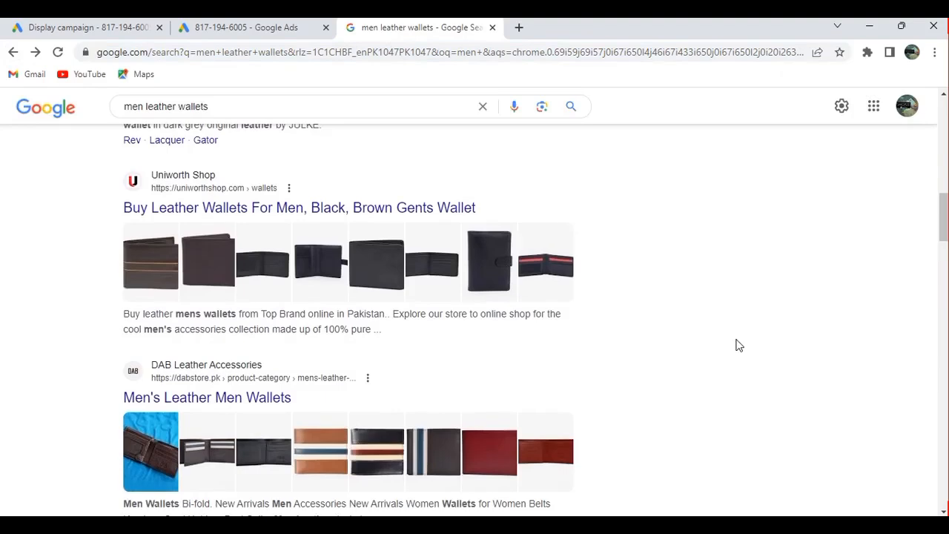
pyautogui.scroll(-4, 739, 346)
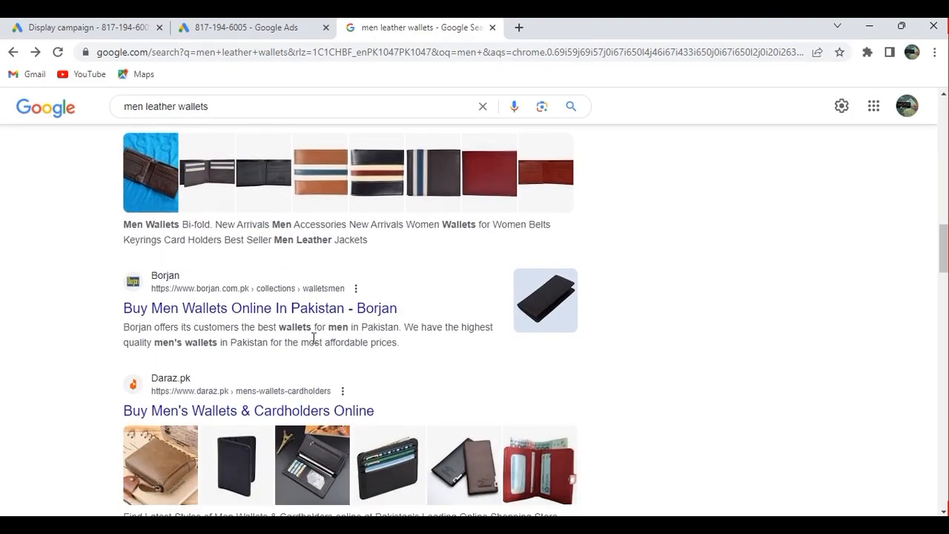
pyautogui.click(294, 312)
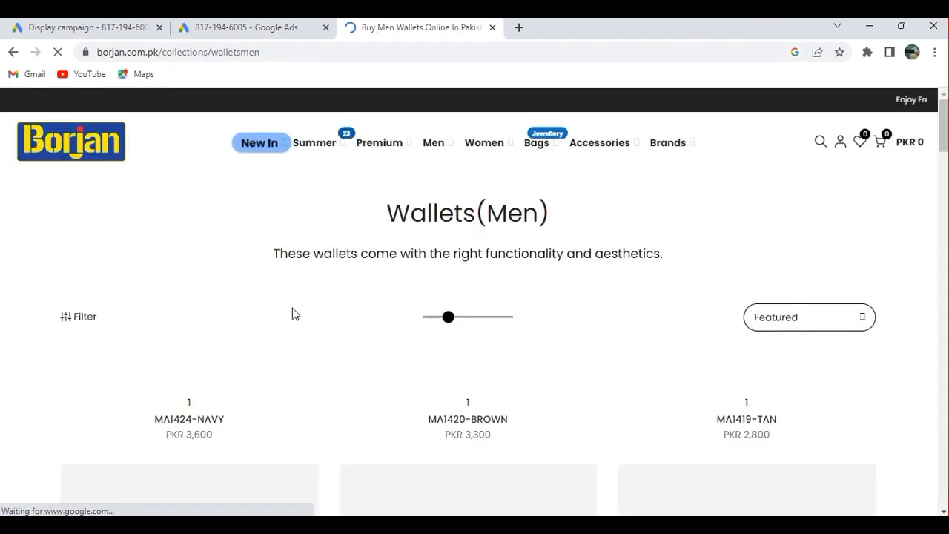
pyautogui.doubleClick(112, 53)
pyautogui.doubleClick(109, 53)
pyautogui.tripleClick(110, 53)
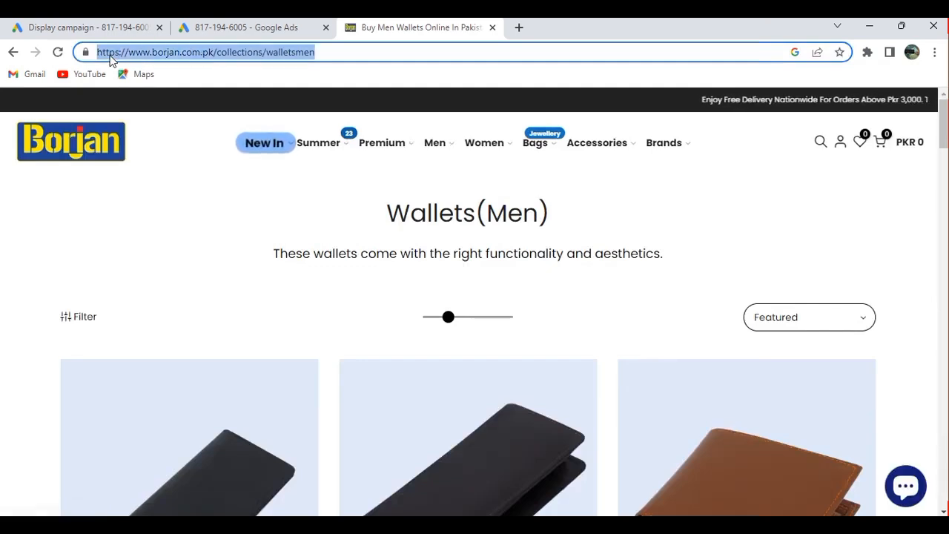
pyautogui.rightClick(110, 54)
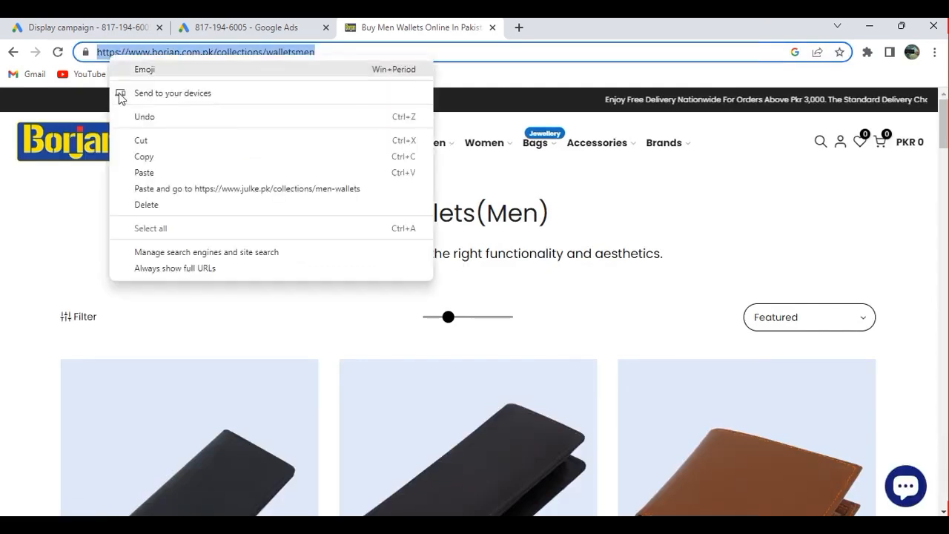
pyautogui.click(133, 156)
pyautogui.click(208, 34)
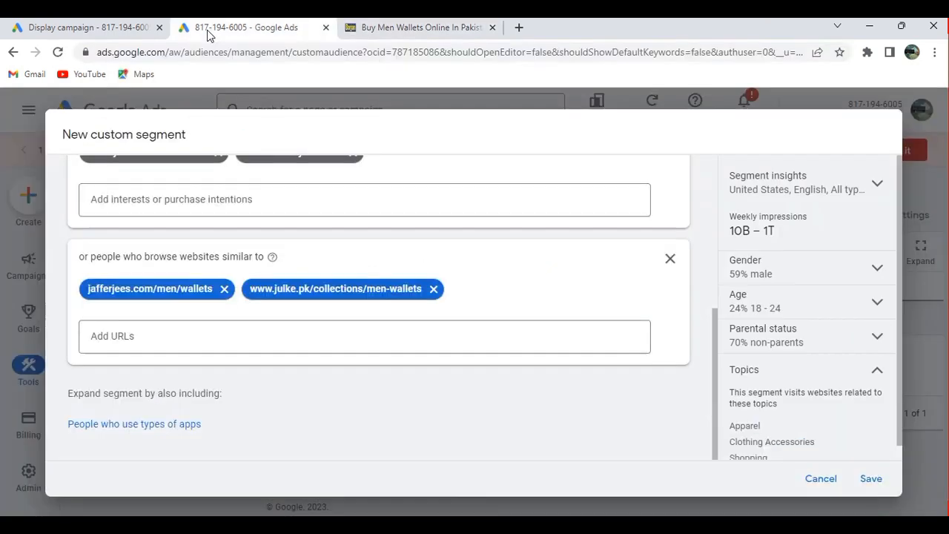
pyautogui.click(109, 333)
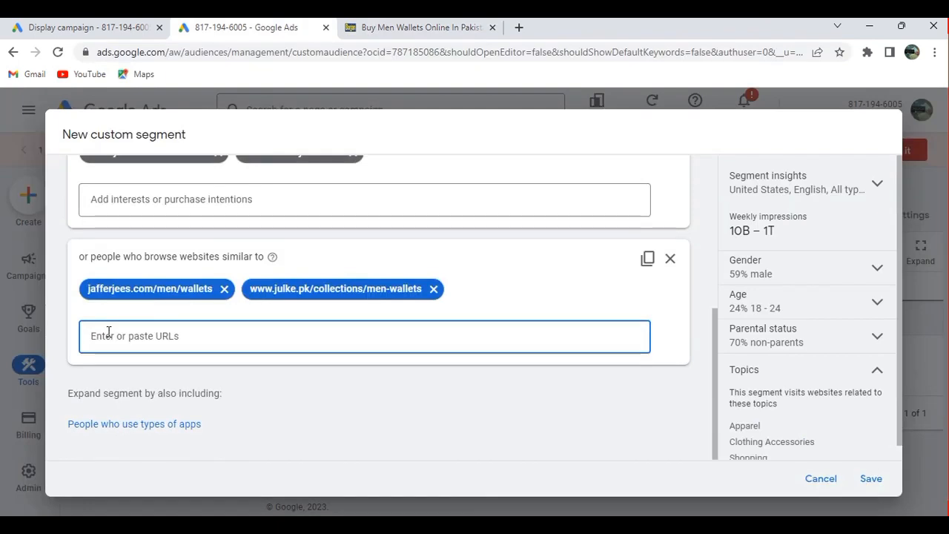
pyautogui.hotkey('ctrl', 'v')
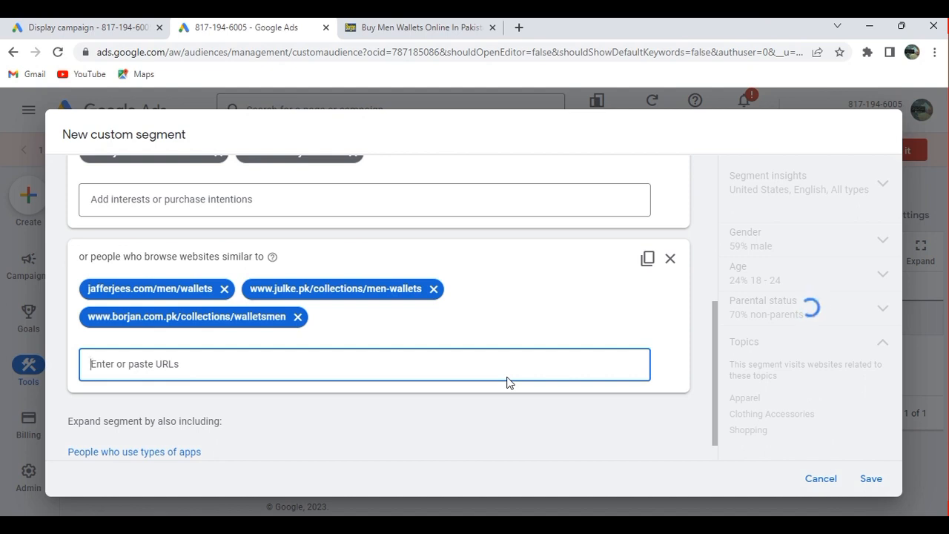
pyautogui.click(696, 406)
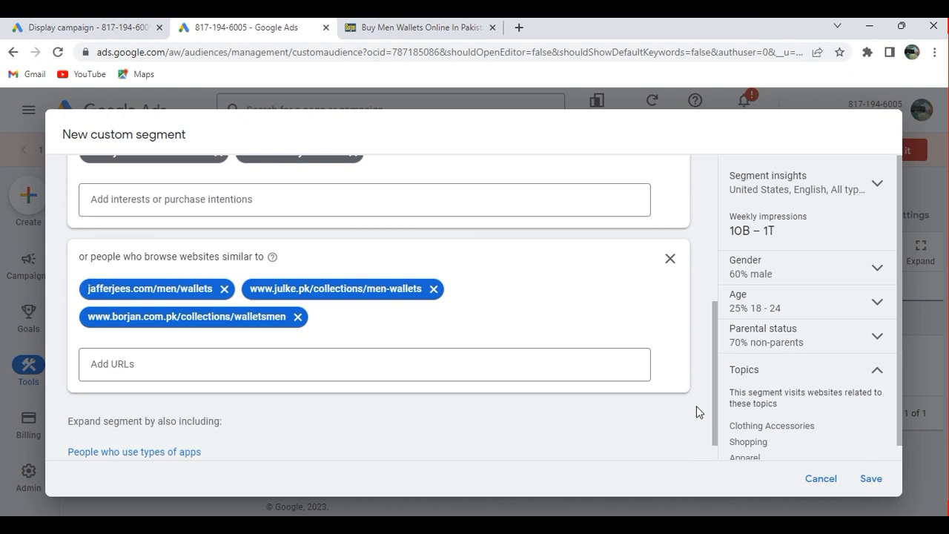
# Expand the segment with people who use types of apps and add the Jafferjees app by Mall Collections
pyautogui.click(186, 451)
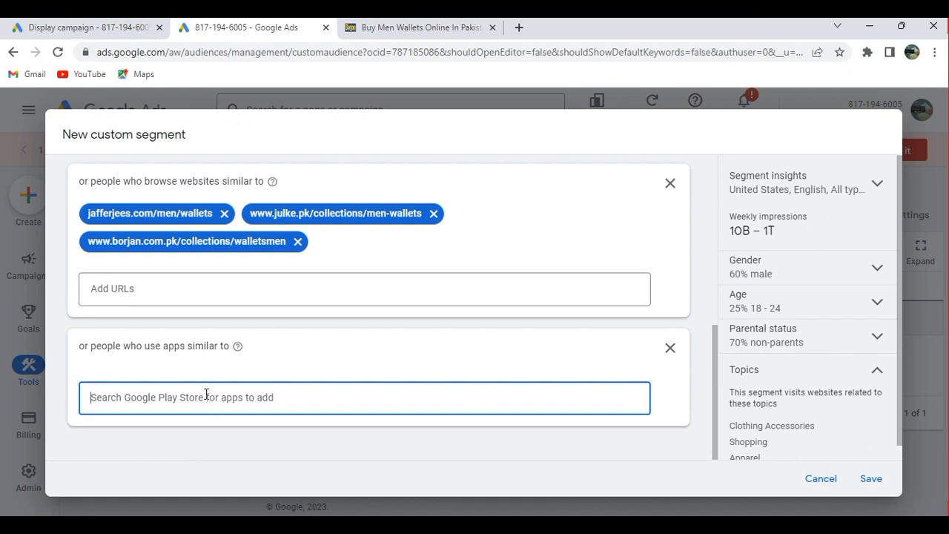
pyautogui.write('jaff')
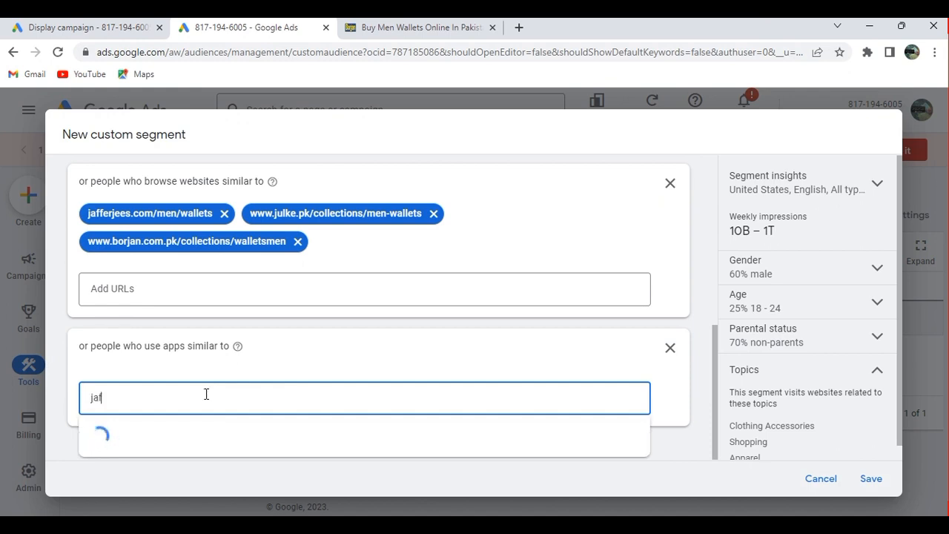
pyautogui.write('erj')
pyautogui.press('BackSpace')
pyautogui.write('jees')
pyautogui.click(189, 449)
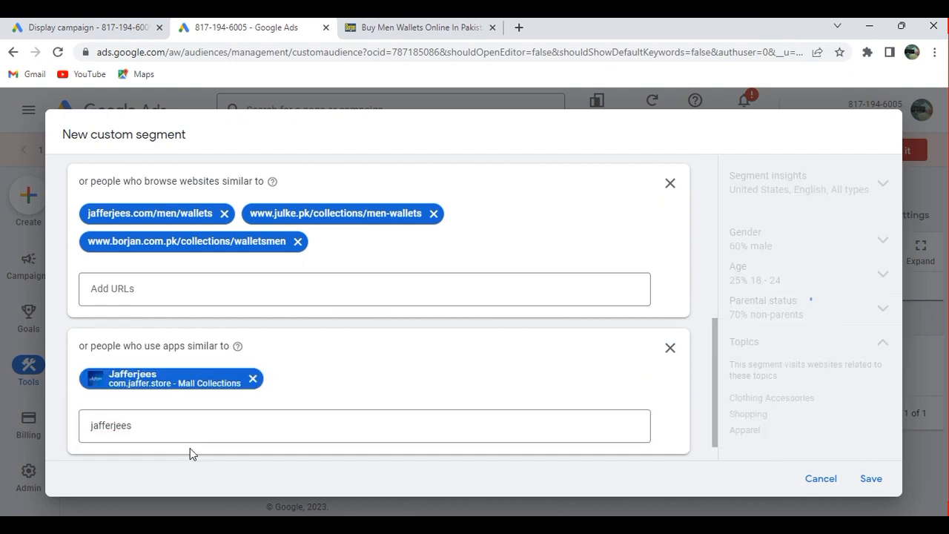
# Clear the leftover jafferjees text from the similar-apps search
pyautogui.click(184, 426)
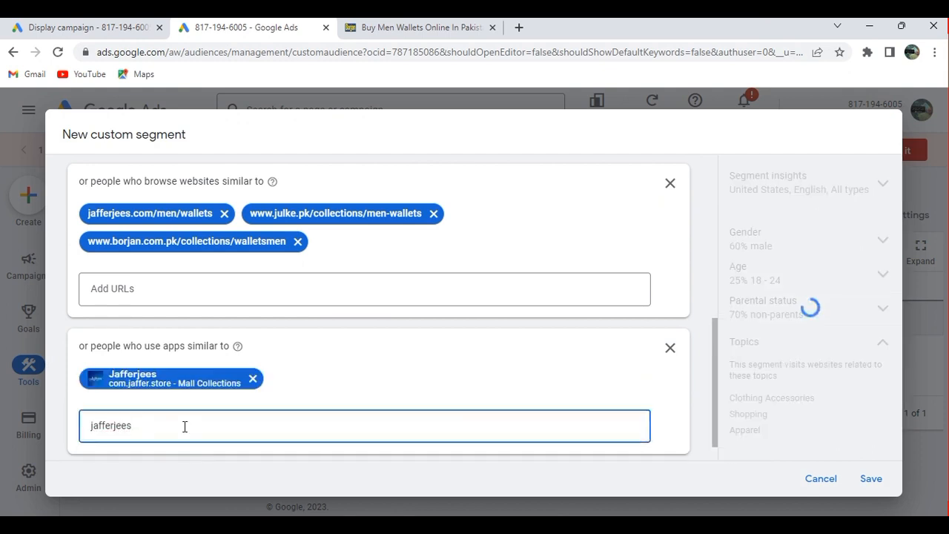
pyautogui.press('BackSpace')
pyautogui.press('BackSpace')
pyautogui.press('BackSpace')
pyautogui.press('BackSpace')
pyautogui.press('BackSpace')
pyautogui.press('BackSpace')
pyautogui.press('BackSpace')
pyautogui.press('BackSpace')
pyautogui.press('BackSpace')
pyautogui.press('BackSpace')
pyautogui.write('daraz')
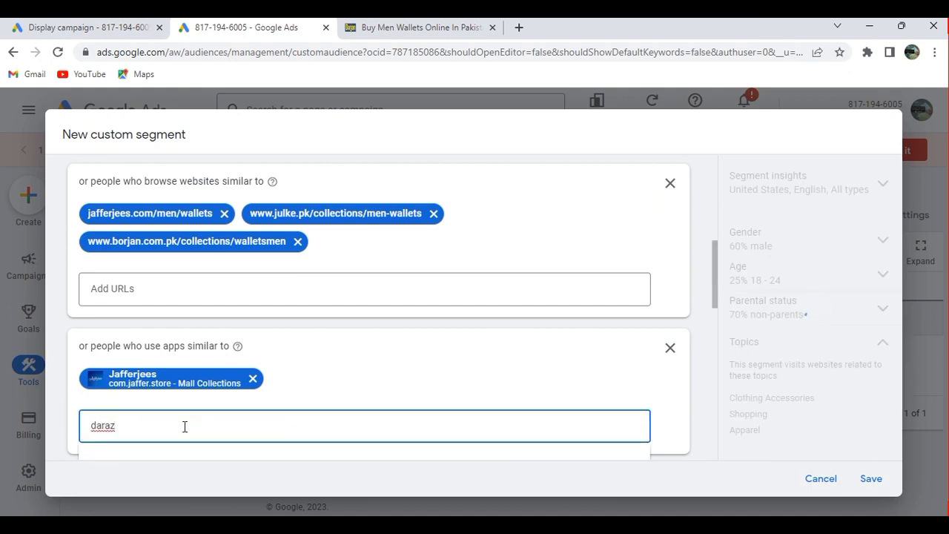
pyautogui.press('BackSpace')
pyautogui.press('BackSpace')
pyautogui.press('BackSpace')
pyautogui.press('BackSpace')
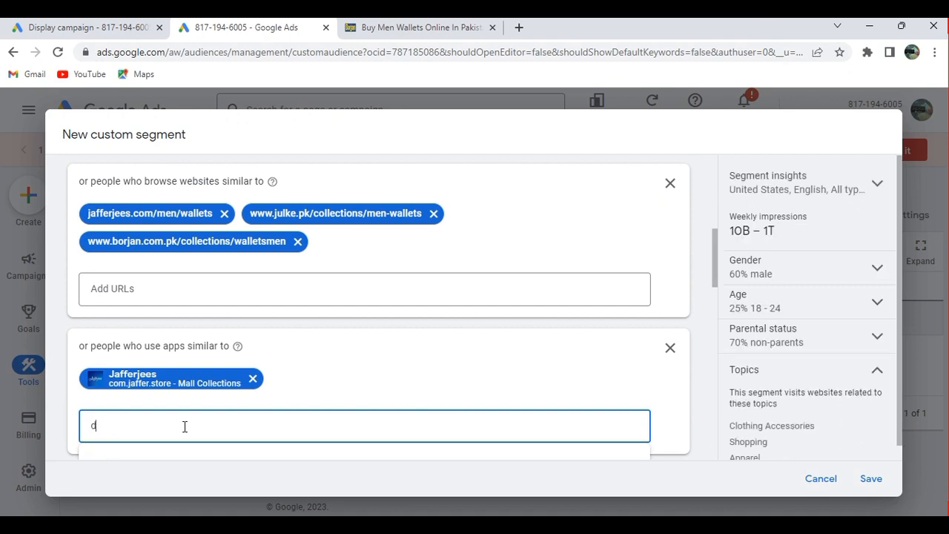
pyautogui.write('raz')
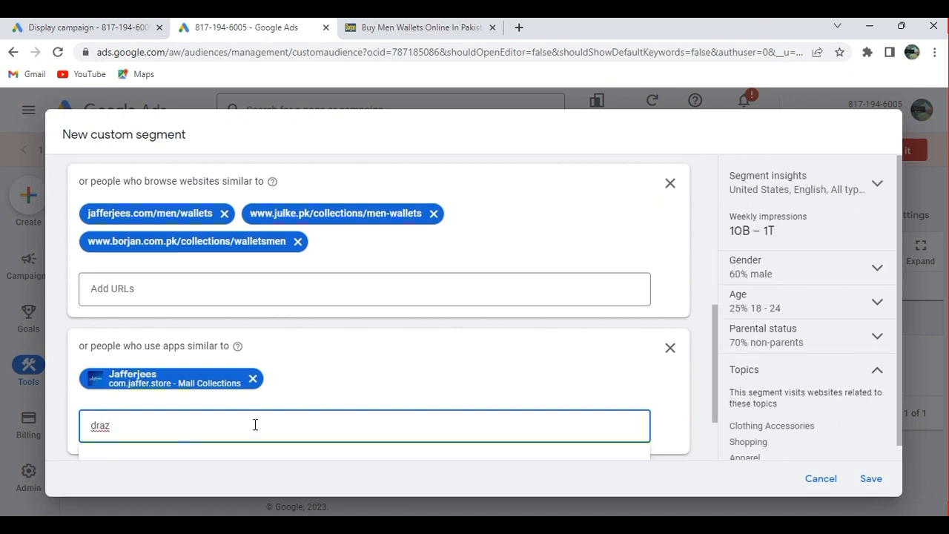
pyautogui.click(712, 435)
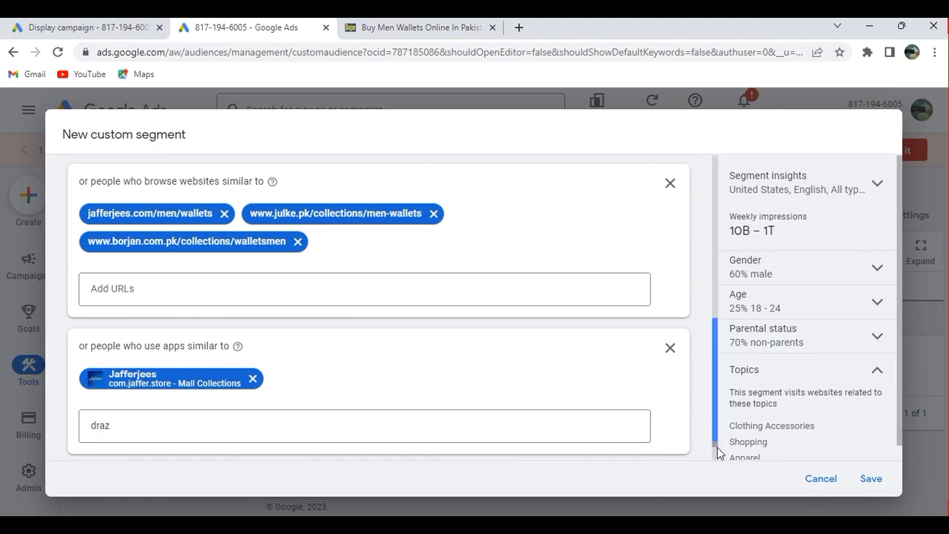
pyautogui.scroll(-1, 716, 455)
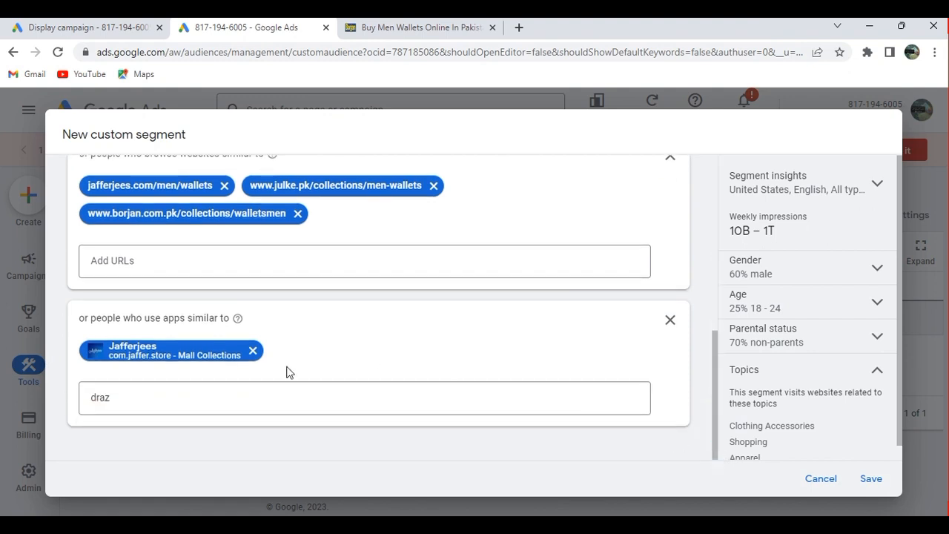
pyautogui.click(205, 409)
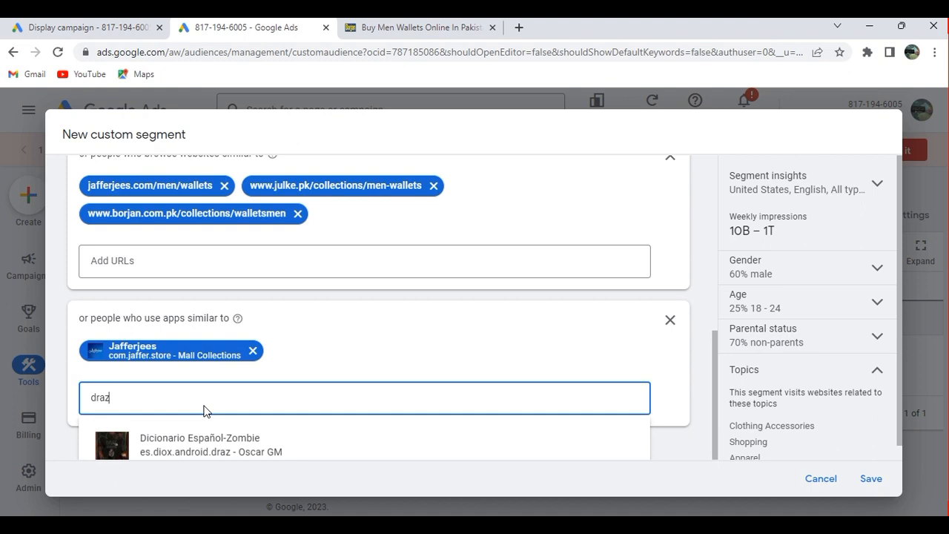
pyautogui.press('BackSpace')
pyautogui.press('BackSpace')
pyautogui.press('BackSpace')
pyautogui.press('BackSpace')
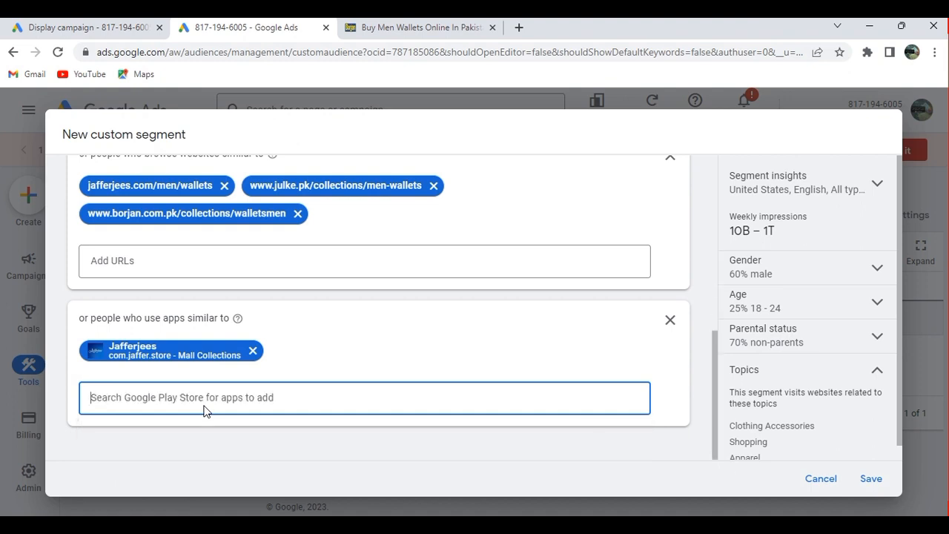
# Search the apps for daraz, add Daraz Online Shopping App to the similar apps and save the custom segment
pyautogui.write('daraz')
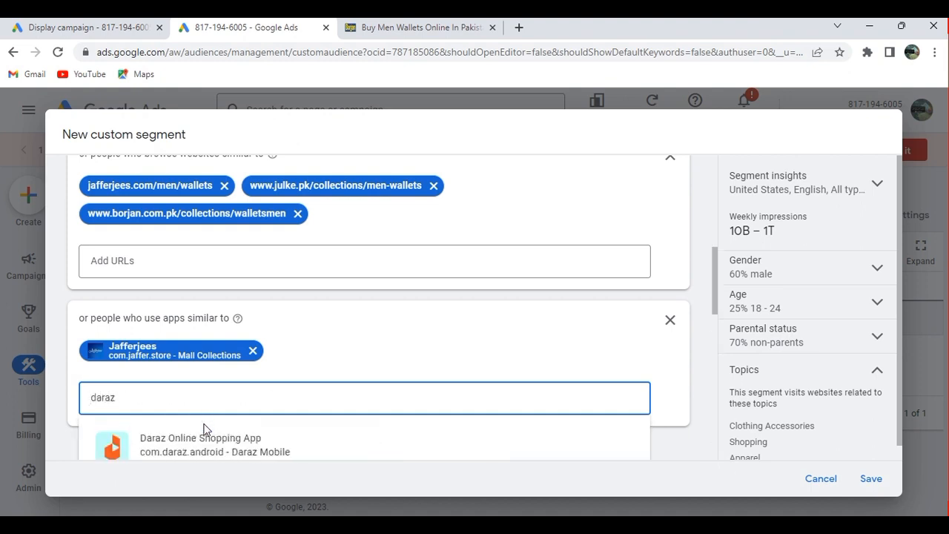
pyautogui.click(206, 436)
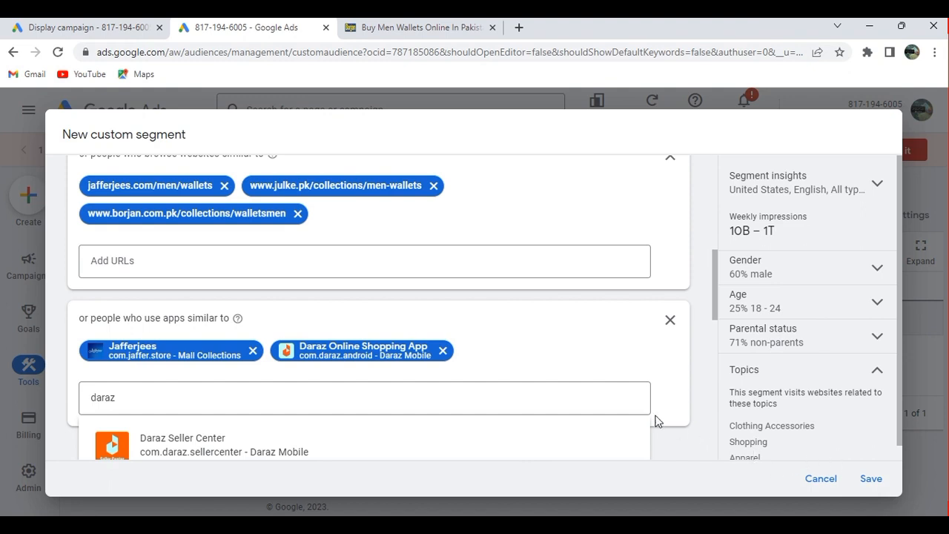
pyautogui.click(899, 462)
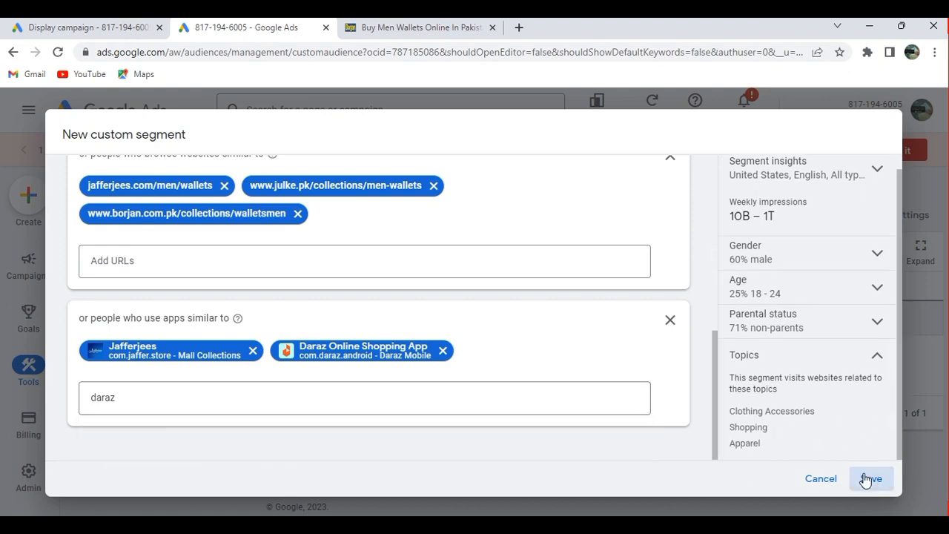
pyautogui.click(868, 478)
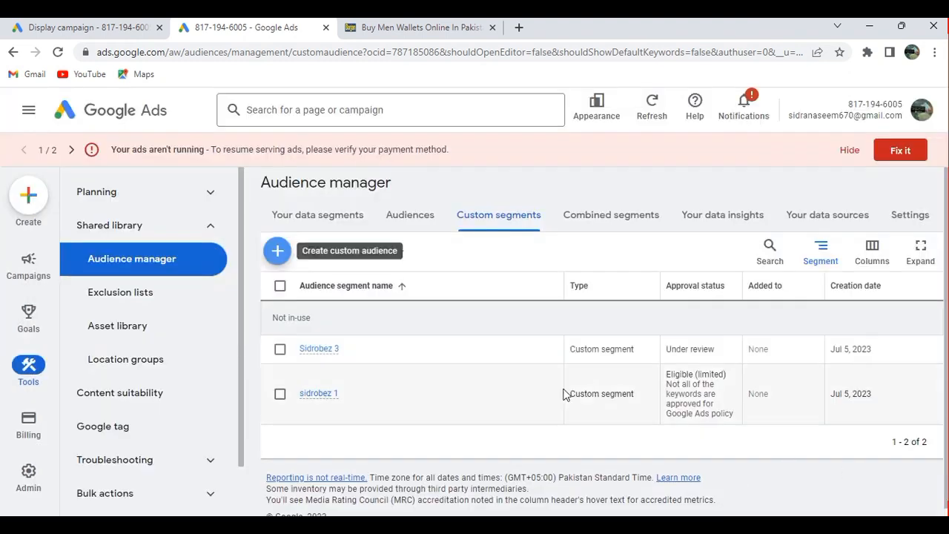